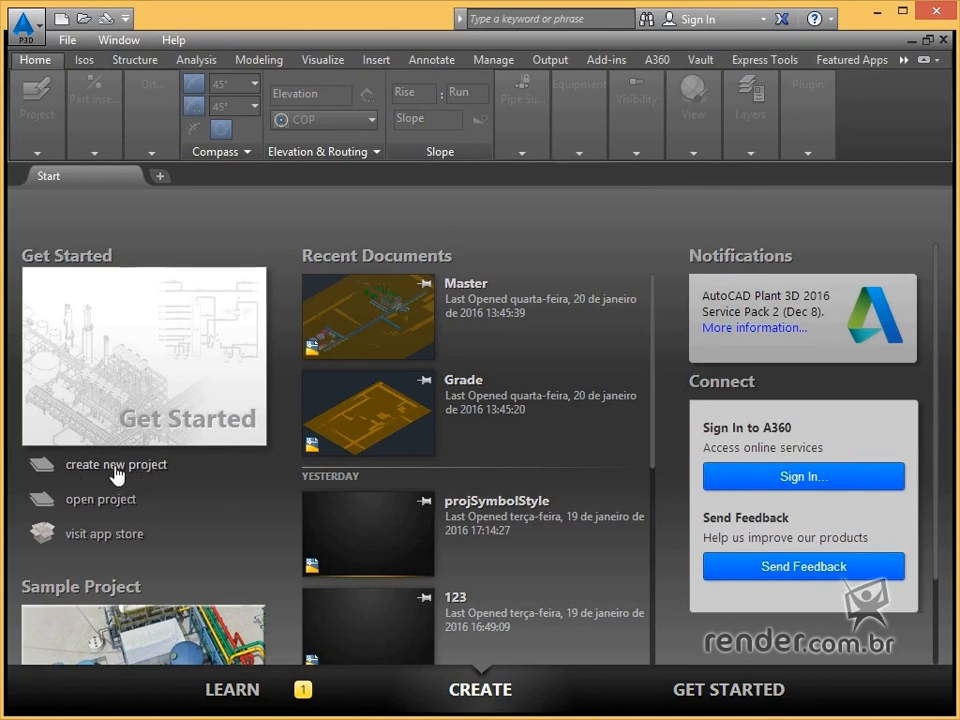
Start a new project and name it Projeto Render
left_click(117, 475)
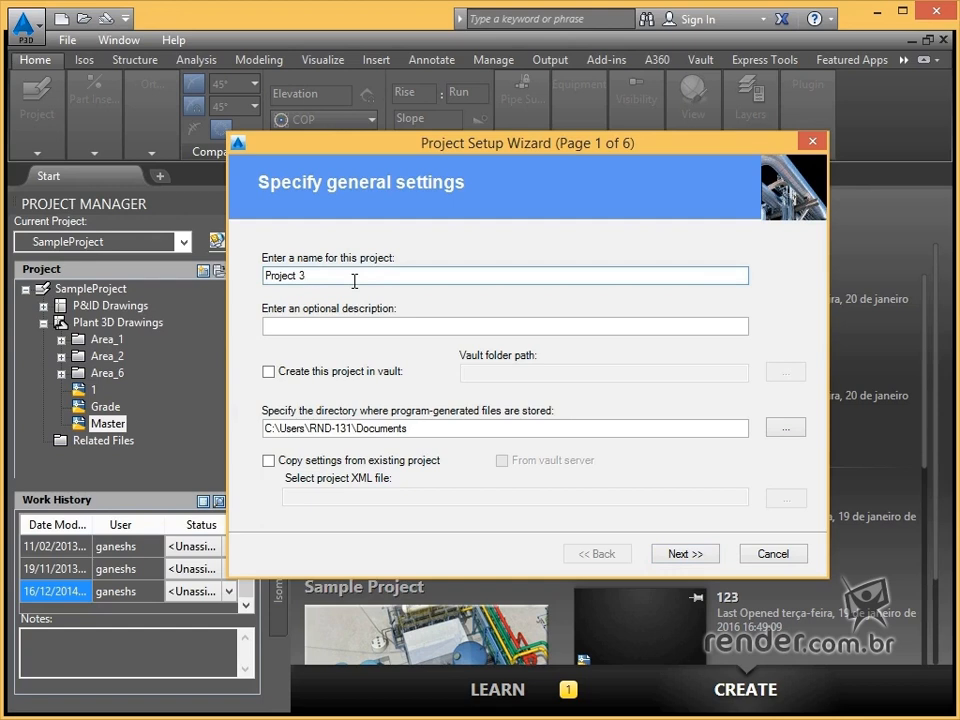
key("BackSpace")
key("BackSpace")
key("BackSpace")
key("BackSpace")
type("to Render")
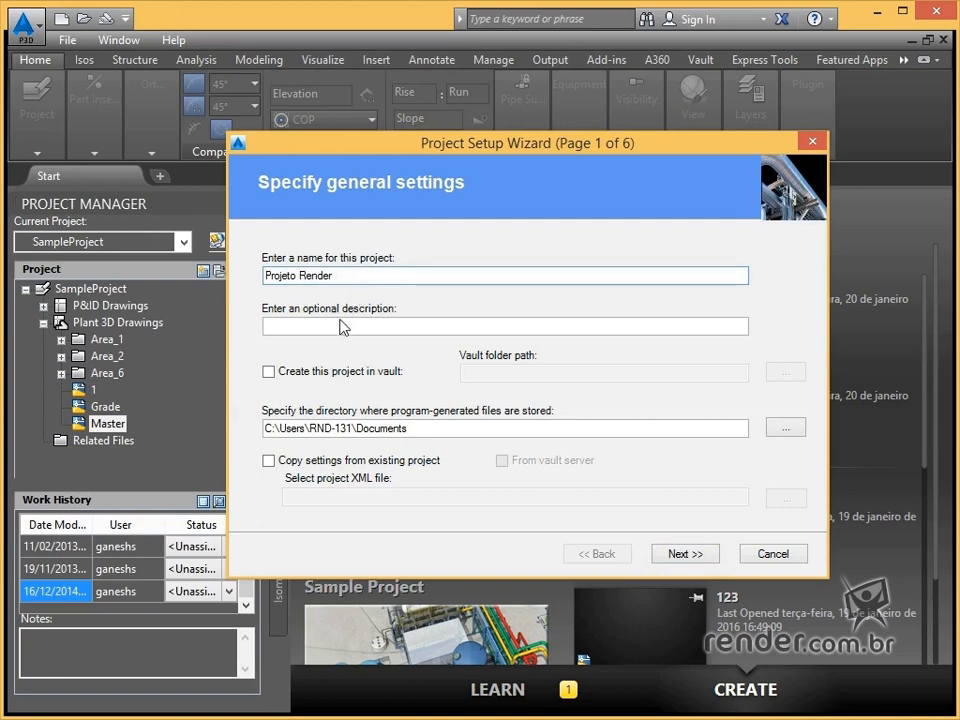
Enter "Curso AutoCAD Plant 3D 2016" as the project description
left_click(366, 328)
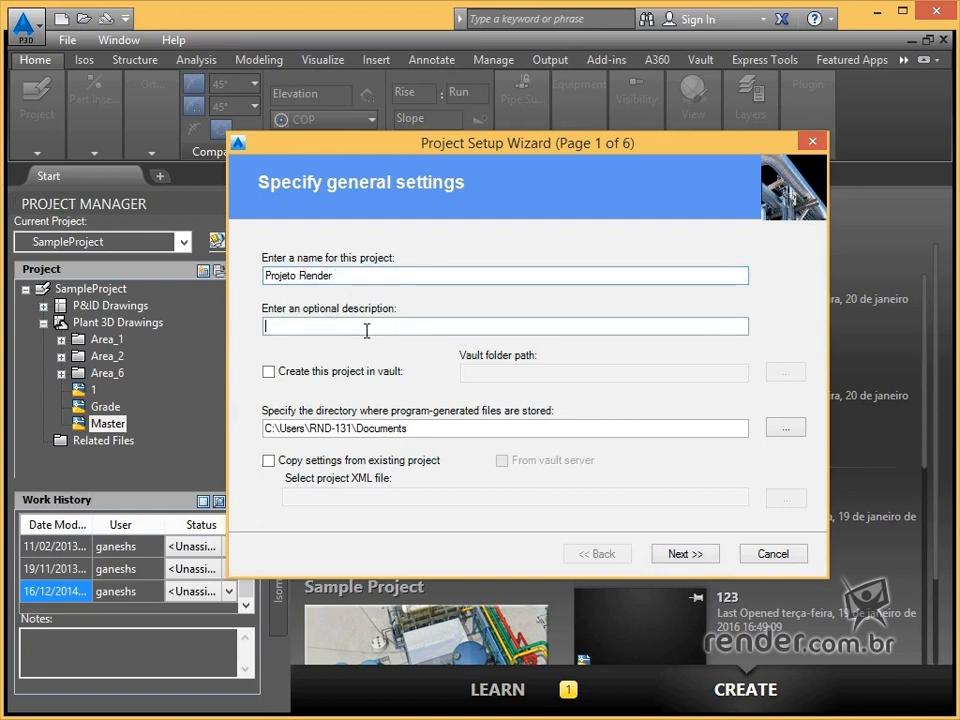
type("Curs")
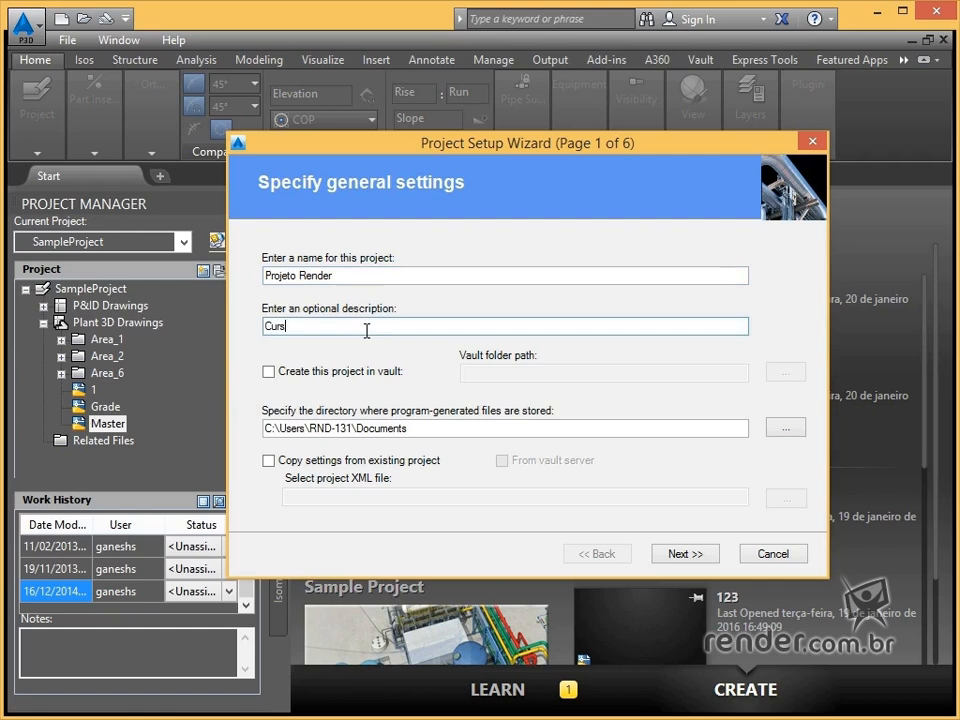
type("o AutoCAD Plant 3D 2016")
left_click(268, 371)
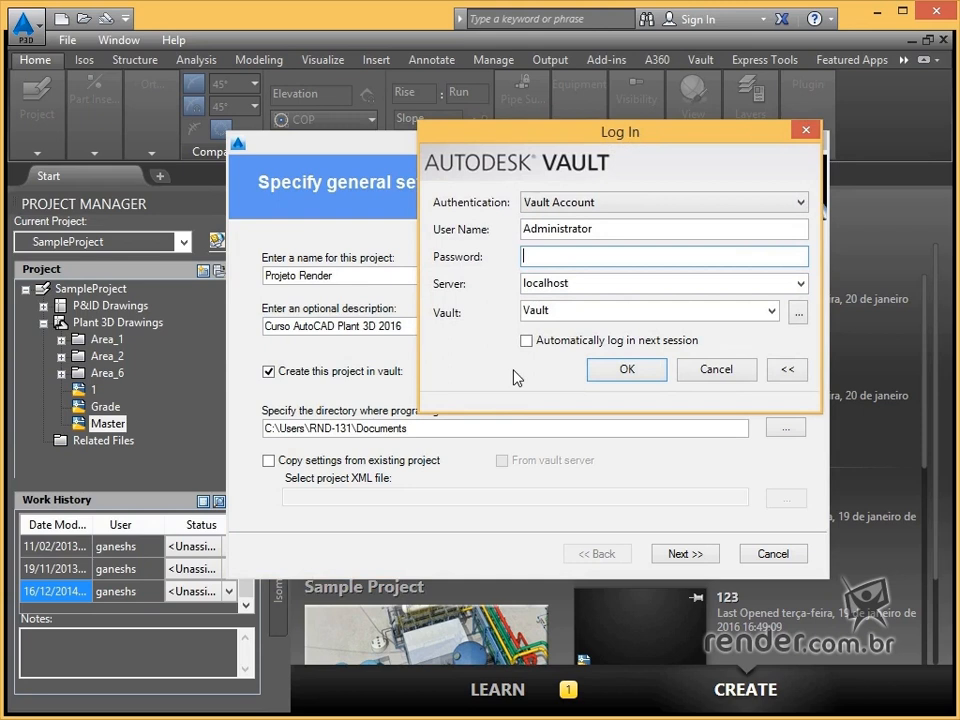
left_click_drag(627, 133, 557, 205)
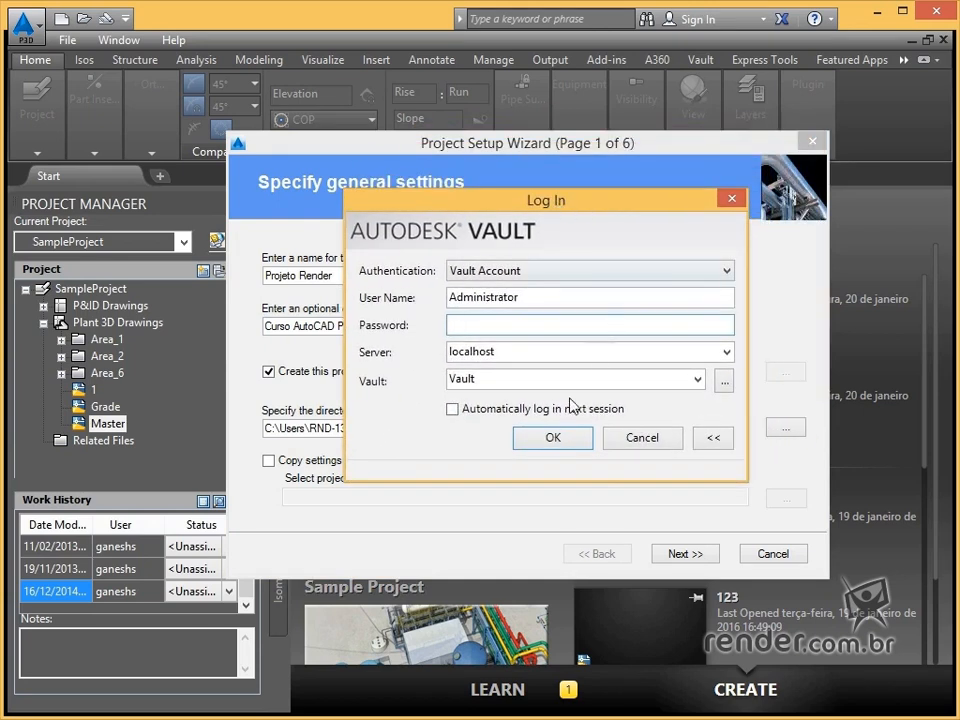
left_click(634, 443)
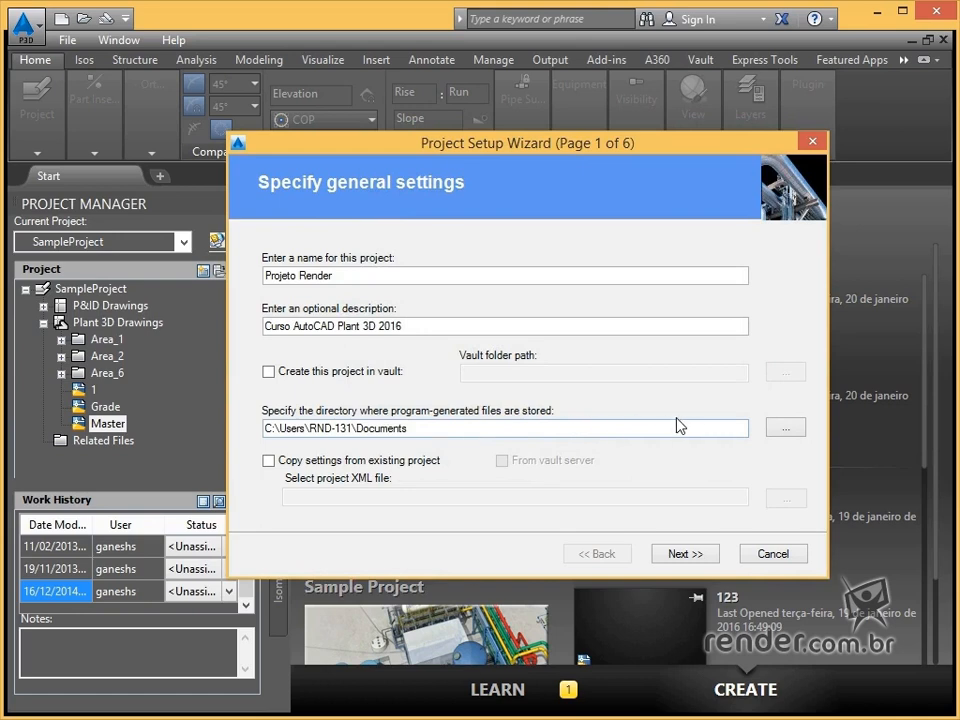
Choose the Documents folder as the directory for the project's program-generated files
left_click(785, 428)
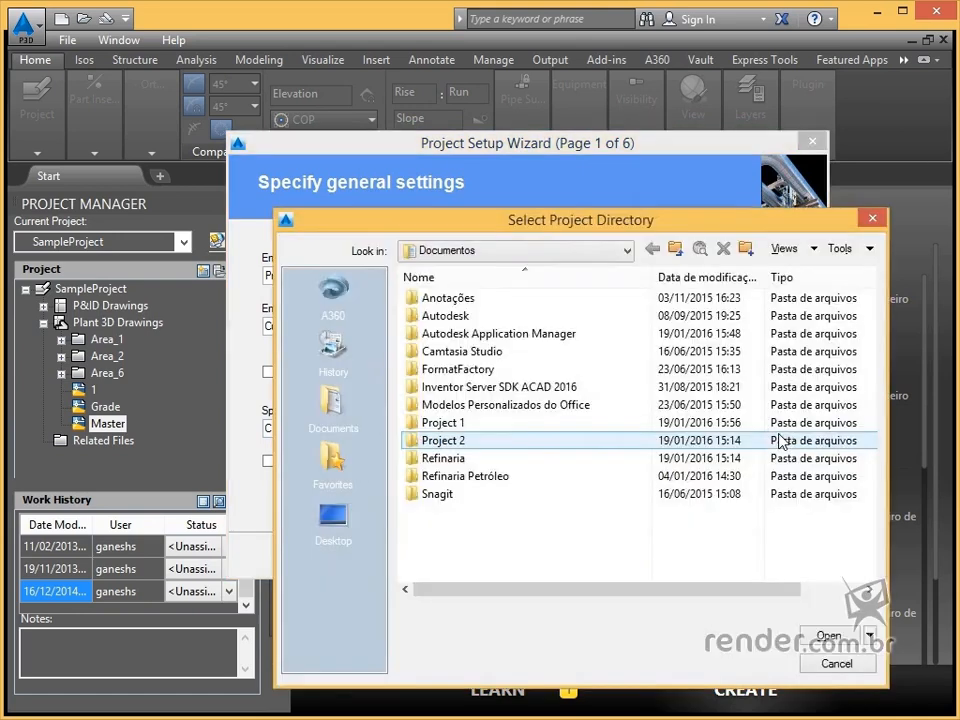
left_click_drag(636, 230, 589, 182)
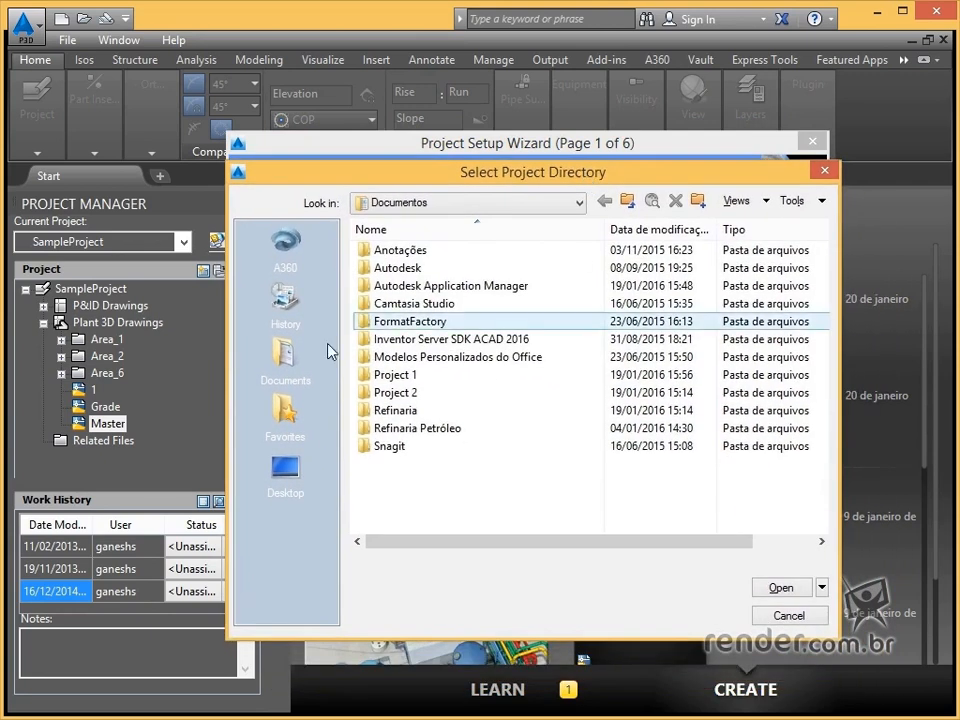
left_click(785, 589)
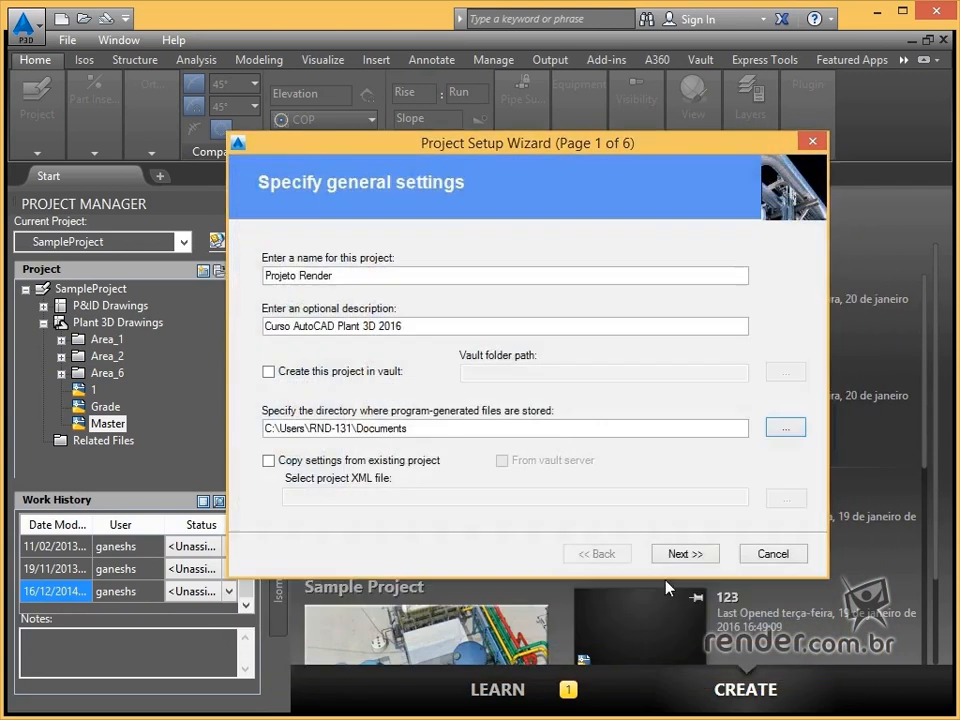
left_click(268, 461)
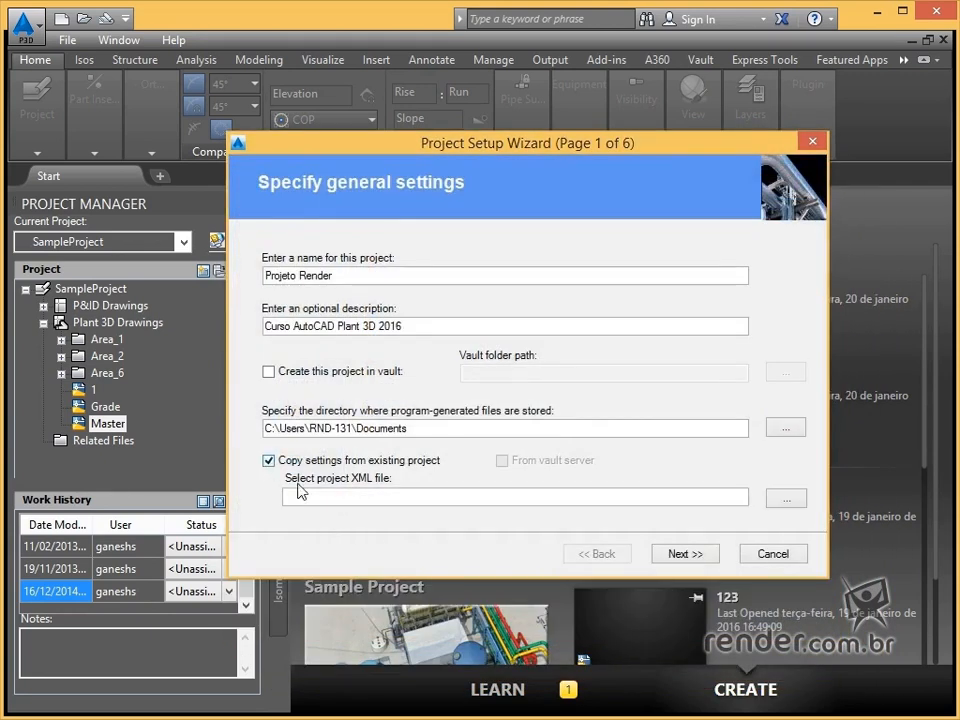
left_click(785, 498)
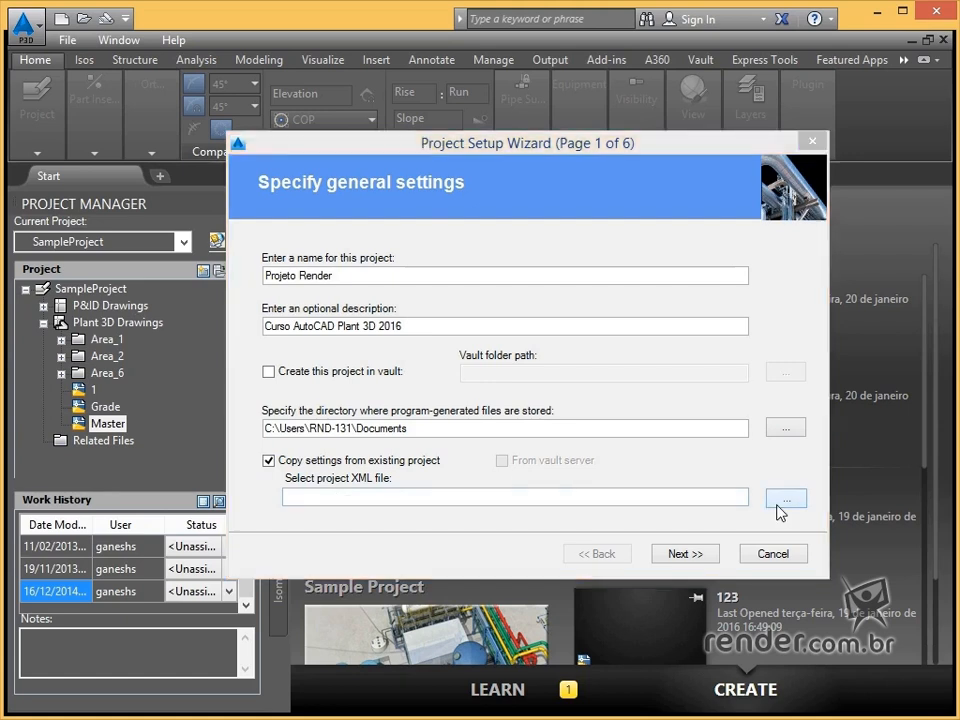
left_click_drag(638, 0, 556, 210)
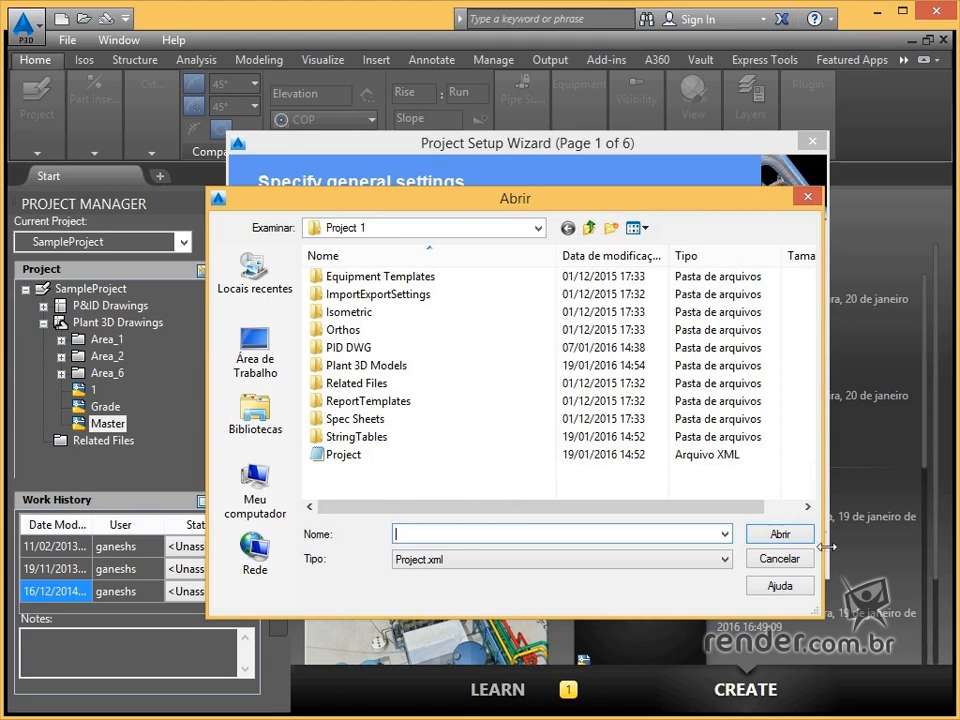
left_click(771, 568)
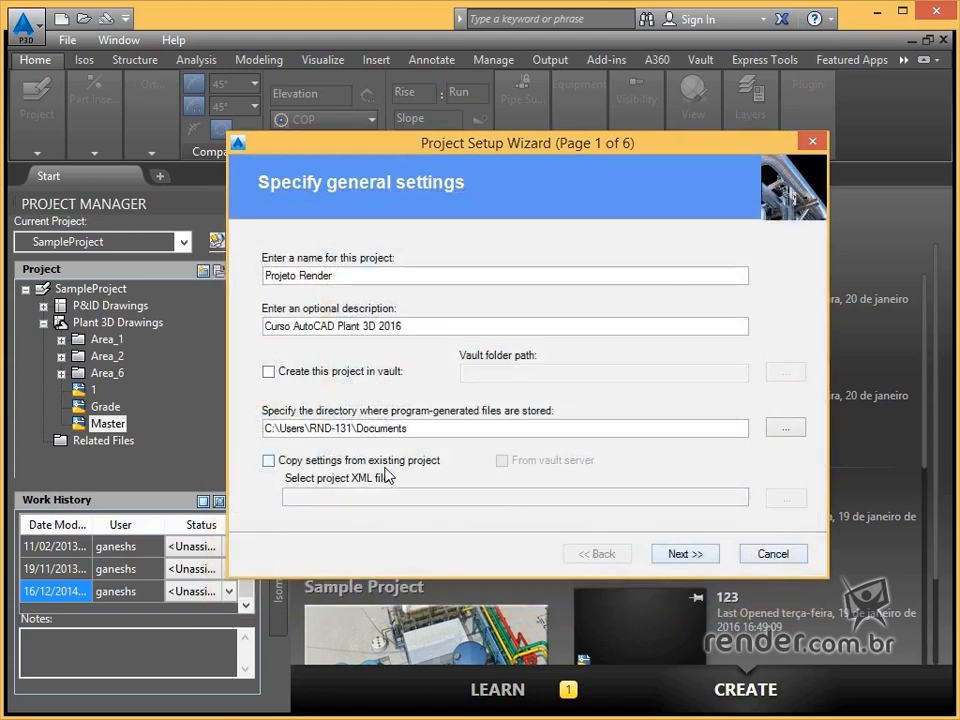
Set the project's base unit to Metric, with nominal diameters of imperial content reported in Inches (Mixed Metric)
left_click(686, 553)
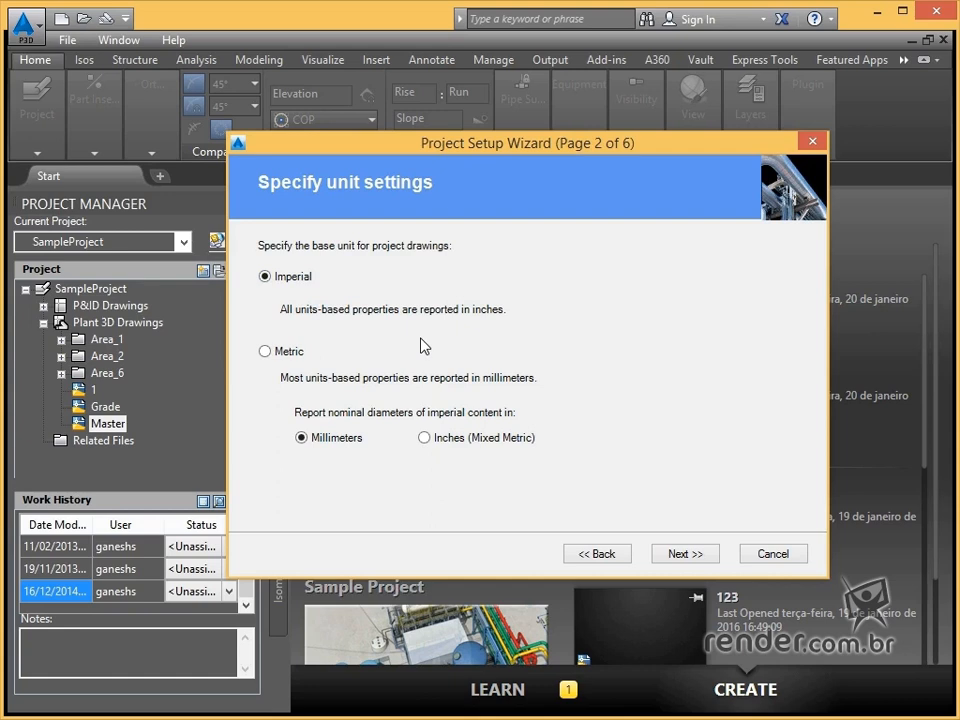
left_click(266, 352)
left_click(425, 438)
left_click(676, 556)
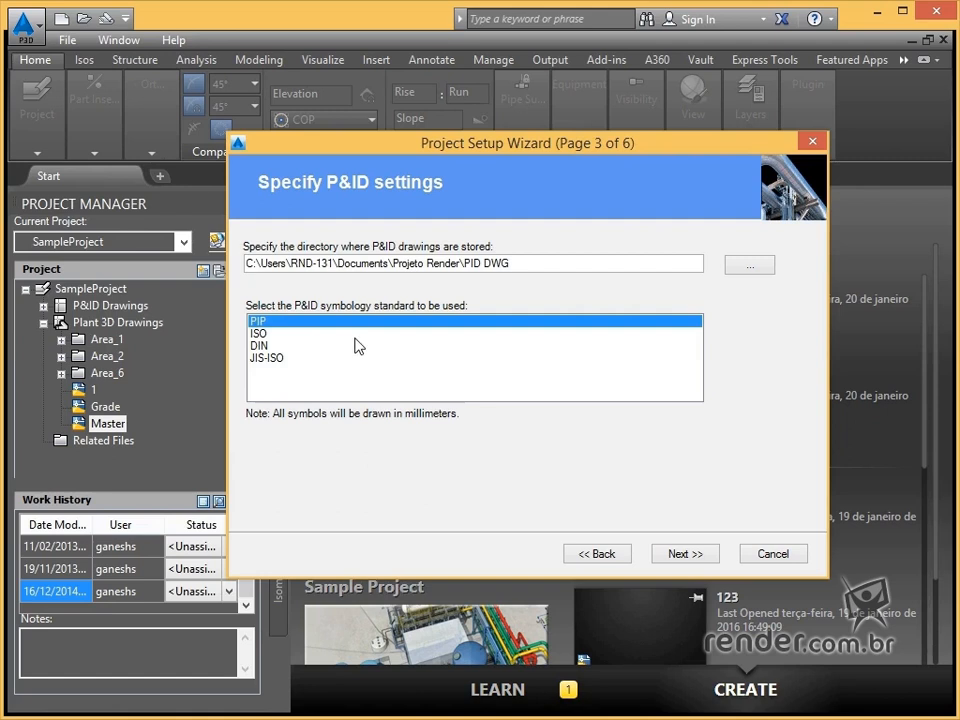
Try the ISO, DIN and JIS-ISO P&ID symbology standards one after another
left_click(296, 334)
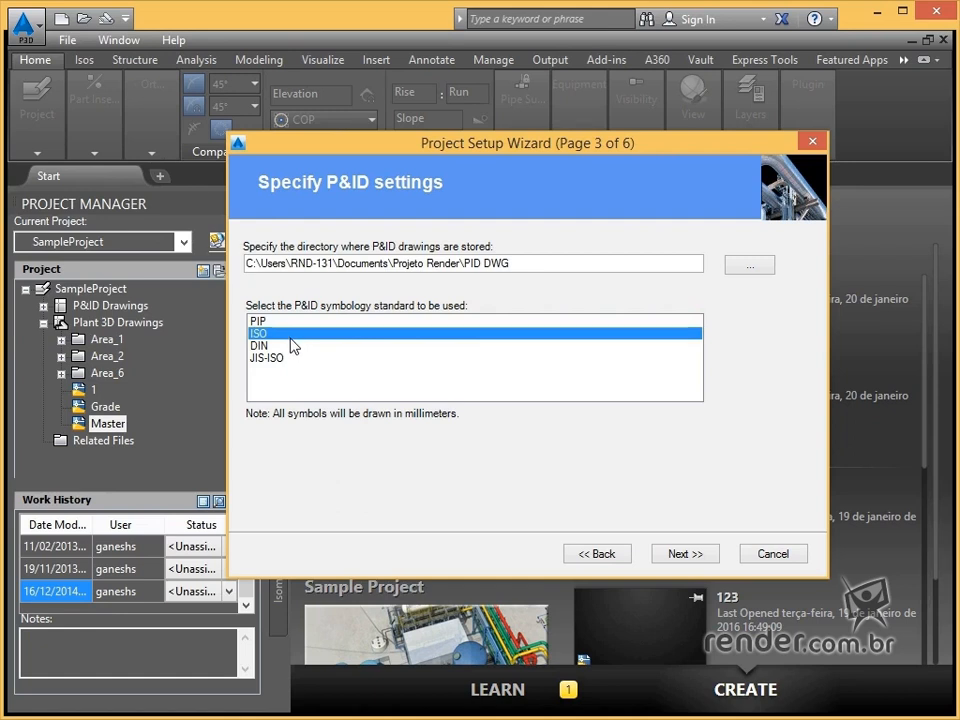
left_click(285, 347)
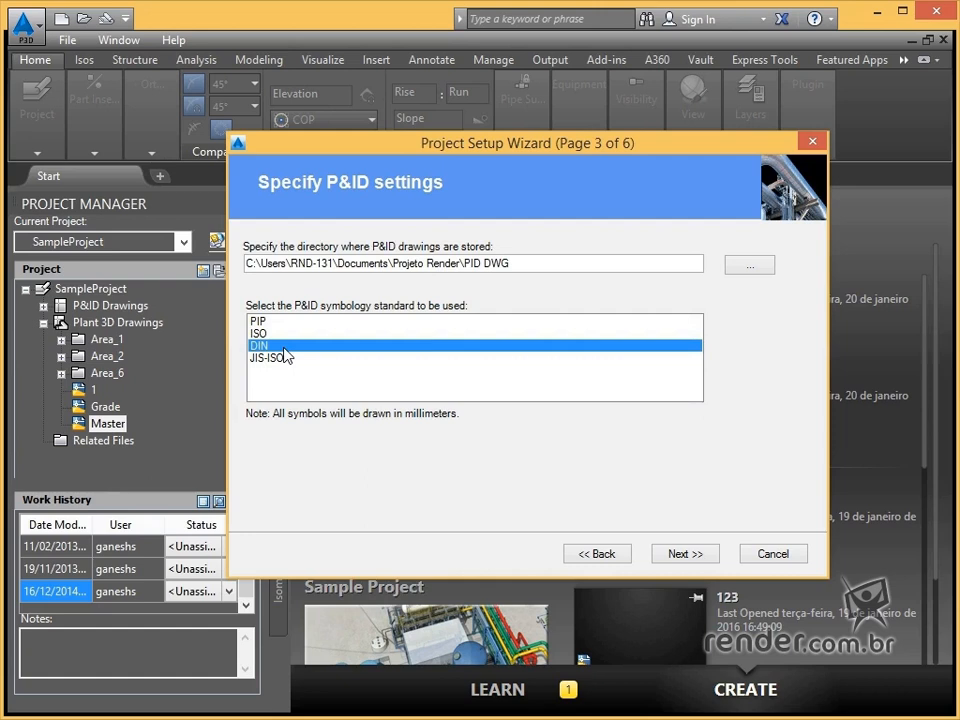
left_click(279, 361)
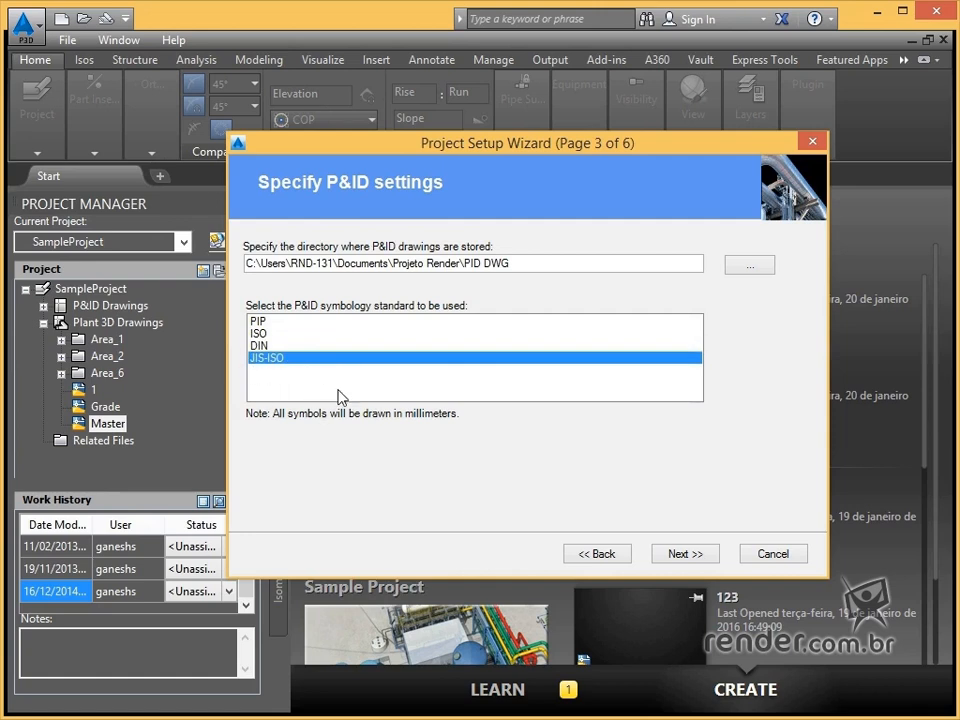
Switch the base unit to Imperial and try the ISA P&ID symbology standard
left_click(599, 555)
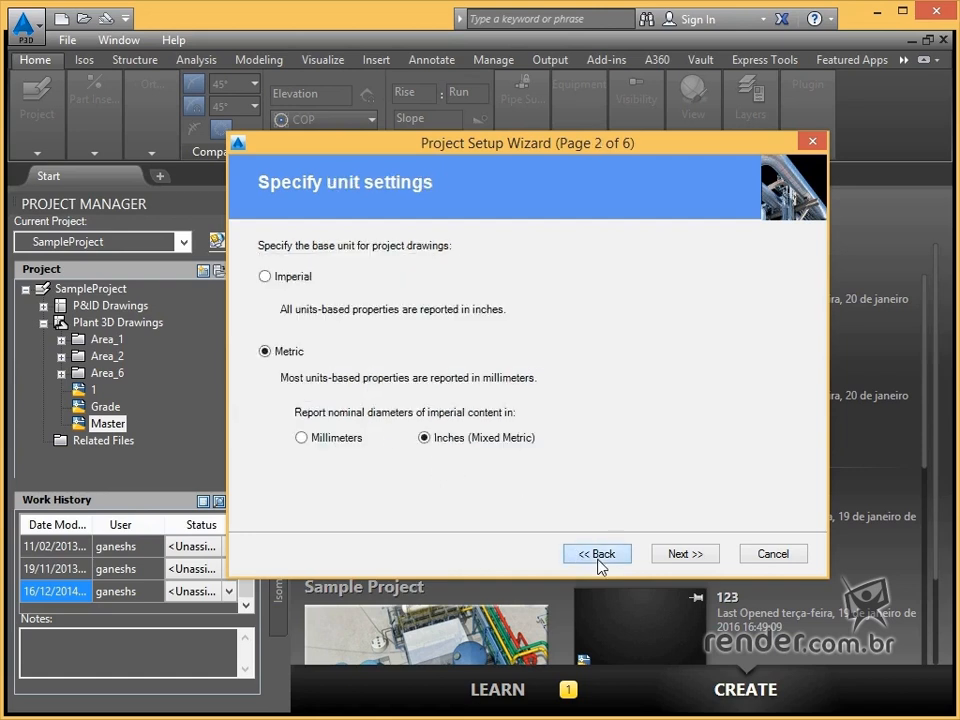
left_click(294, 285)
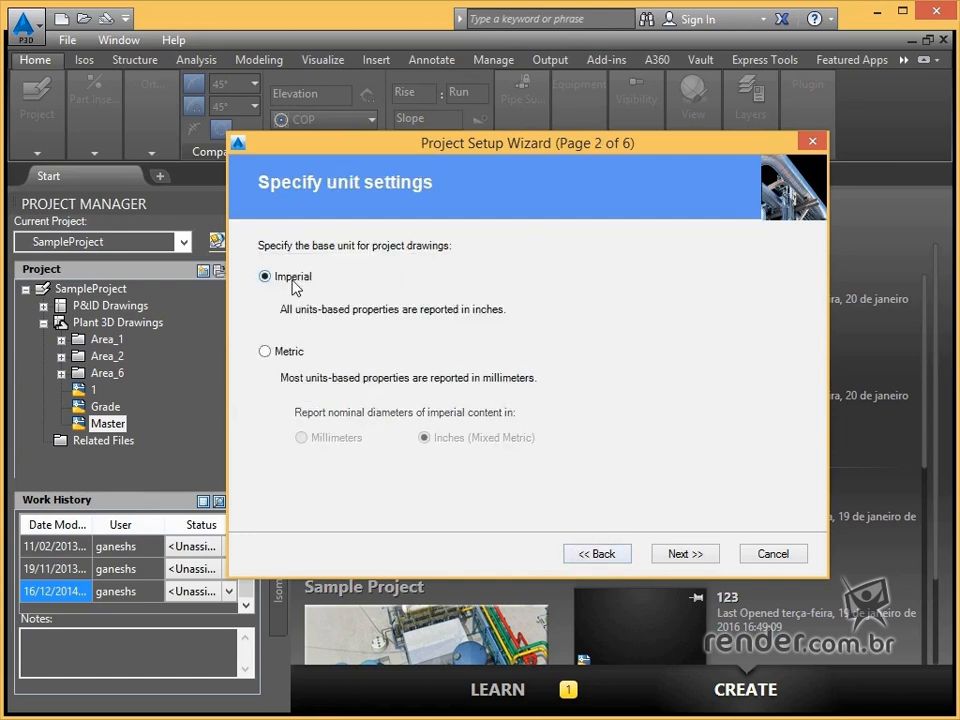
left_click(695, 560)
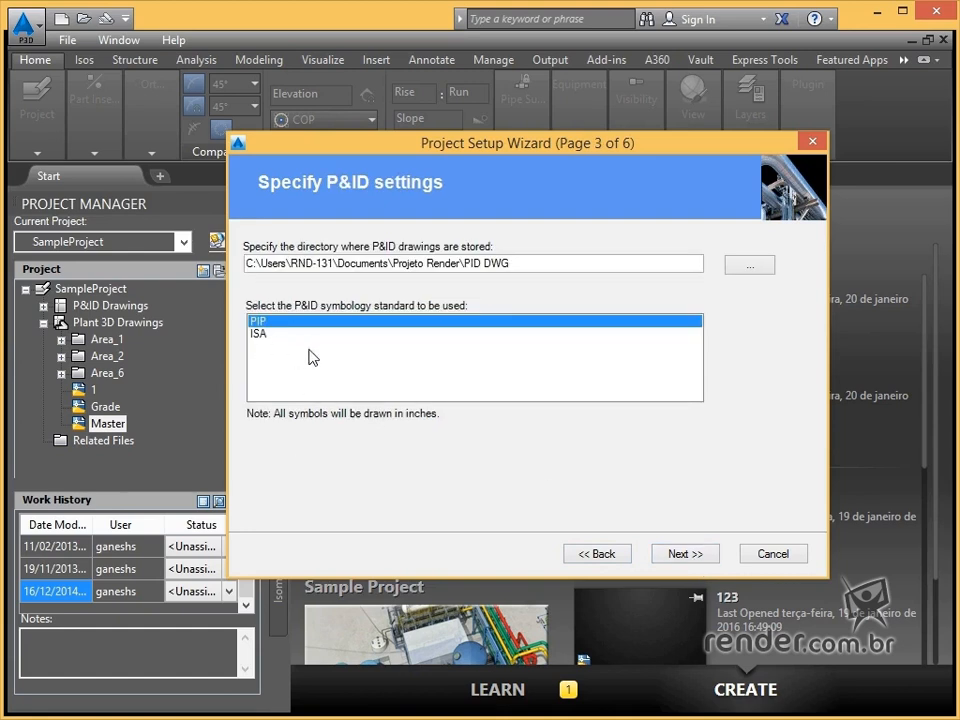
left_click(264, 337)
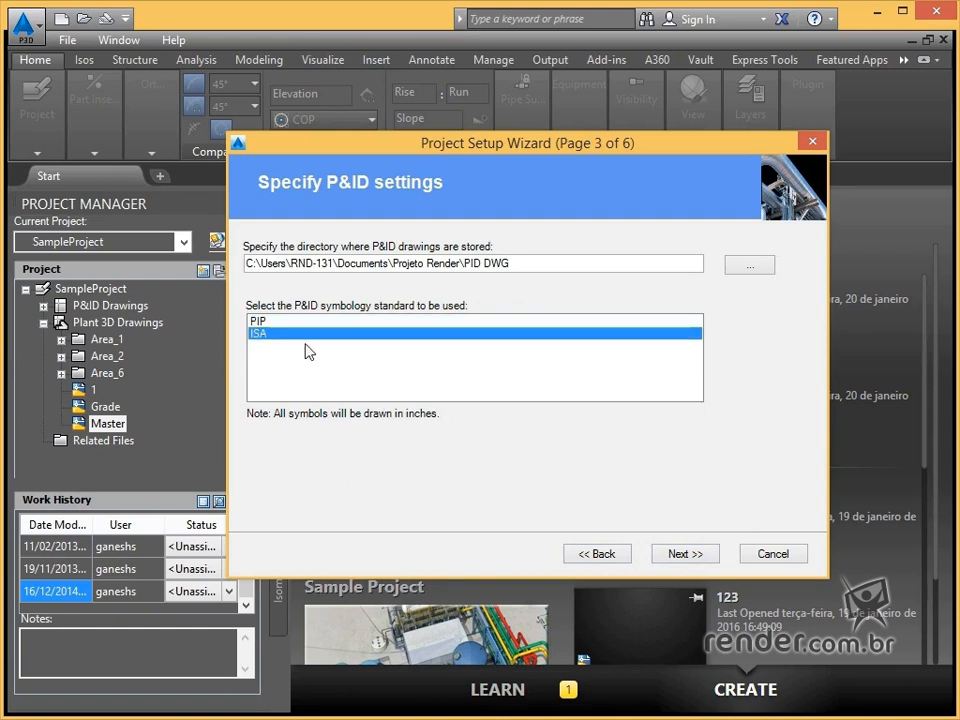
Set the base unit back to Metric and use ISO as the P&ID symbology standard
left_click(600, 554)
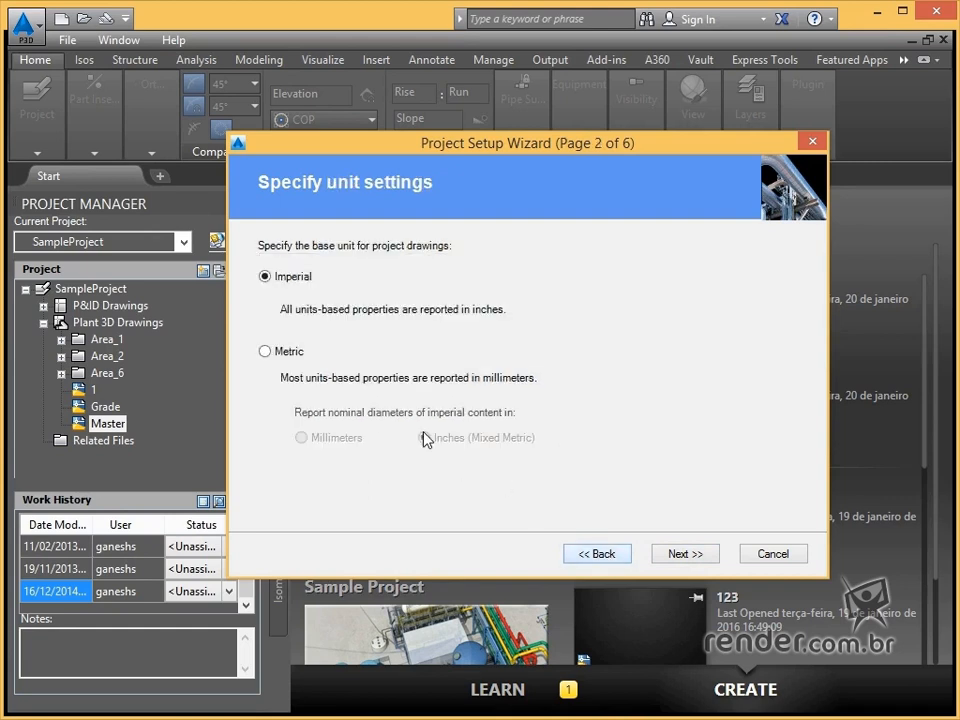
left_click(293, 355)
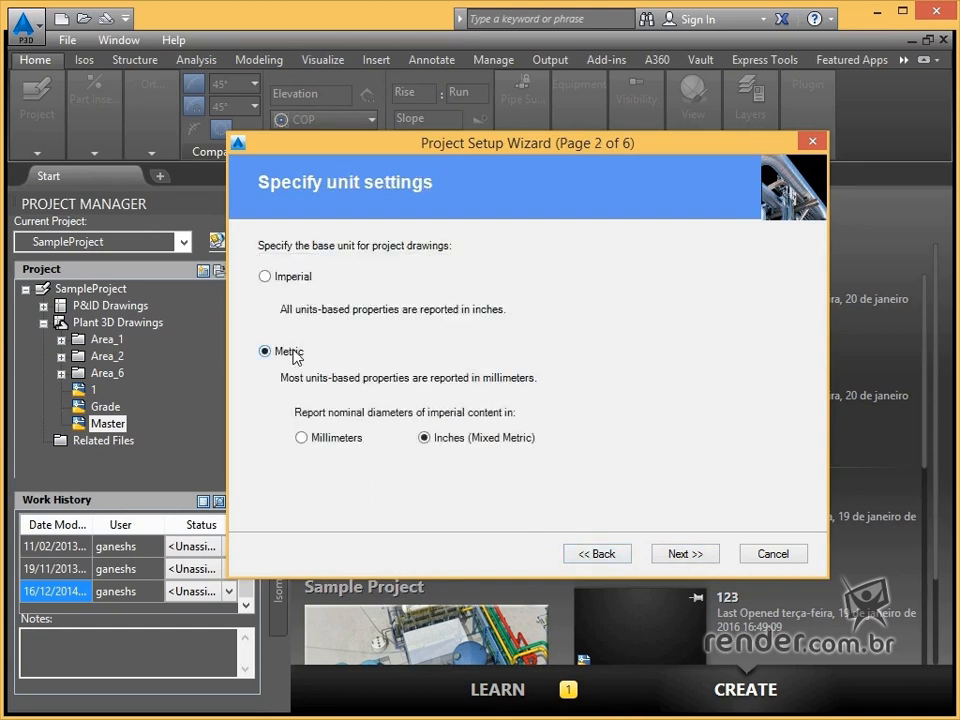
left_click(701, 561)
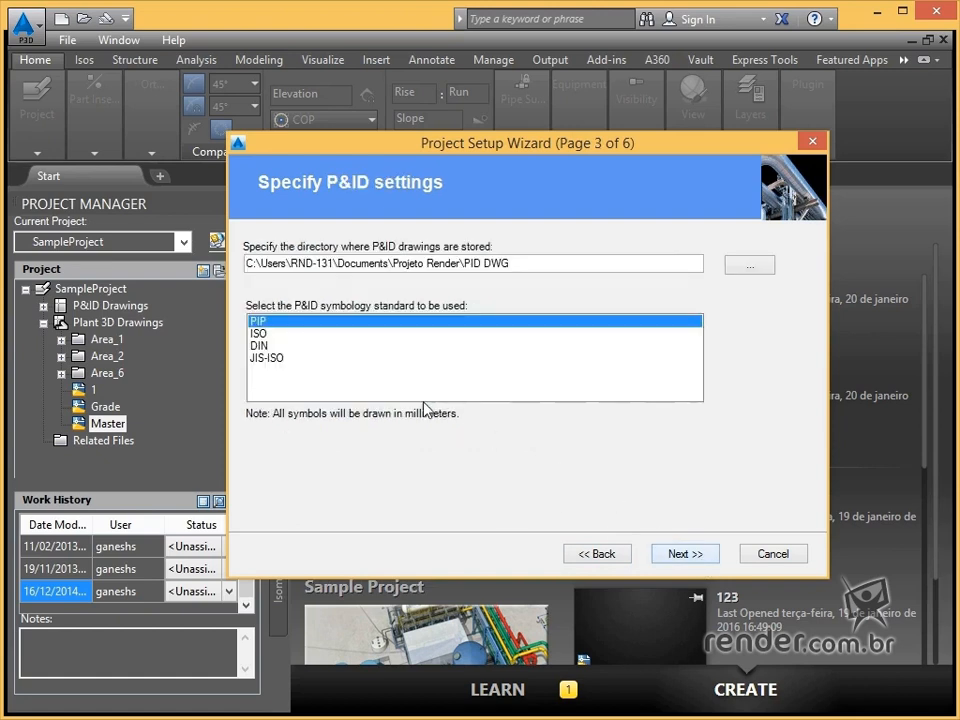
key("Down")
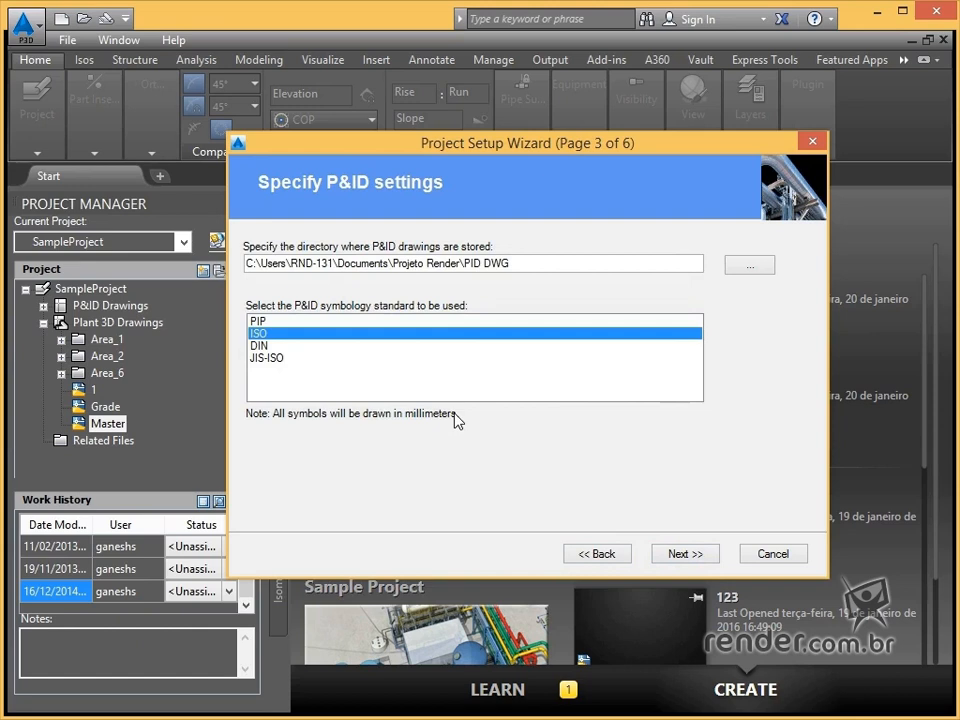
left_click(677, 556)
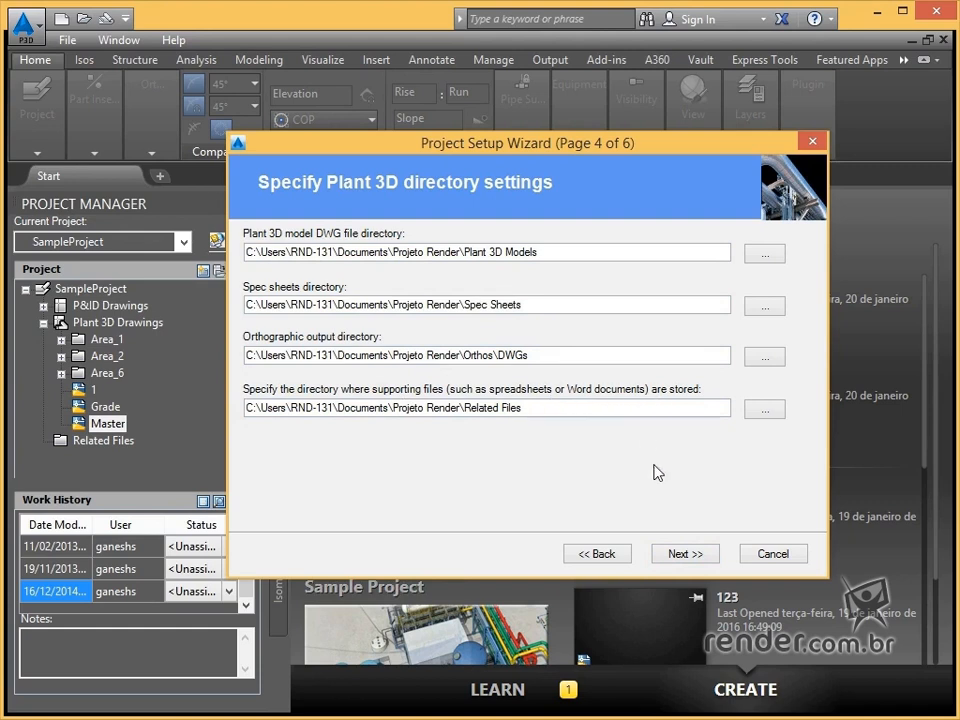
Accept the proposed Plant 3D directories and use the SQLite local database for the project
left_click(681, 562)
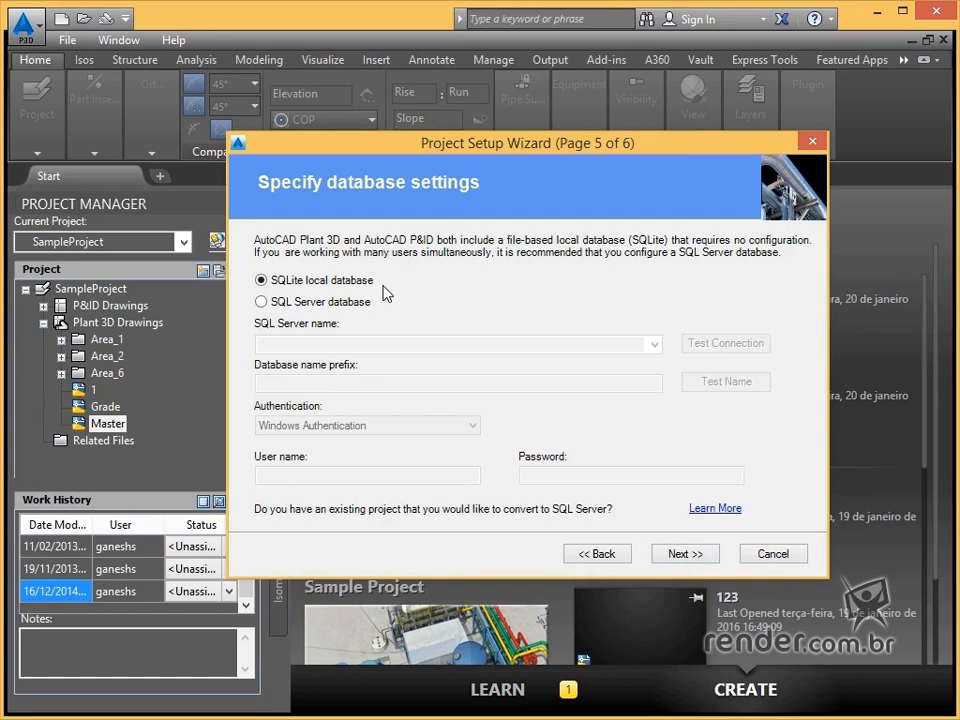
left_click(260, 302)
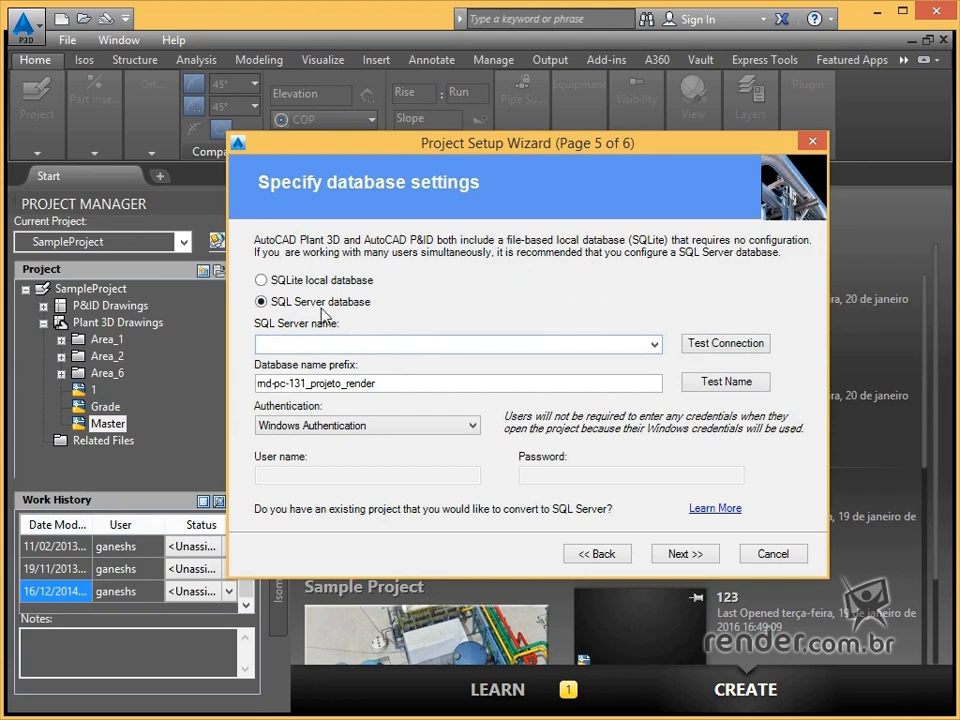
left_click(279, 281)
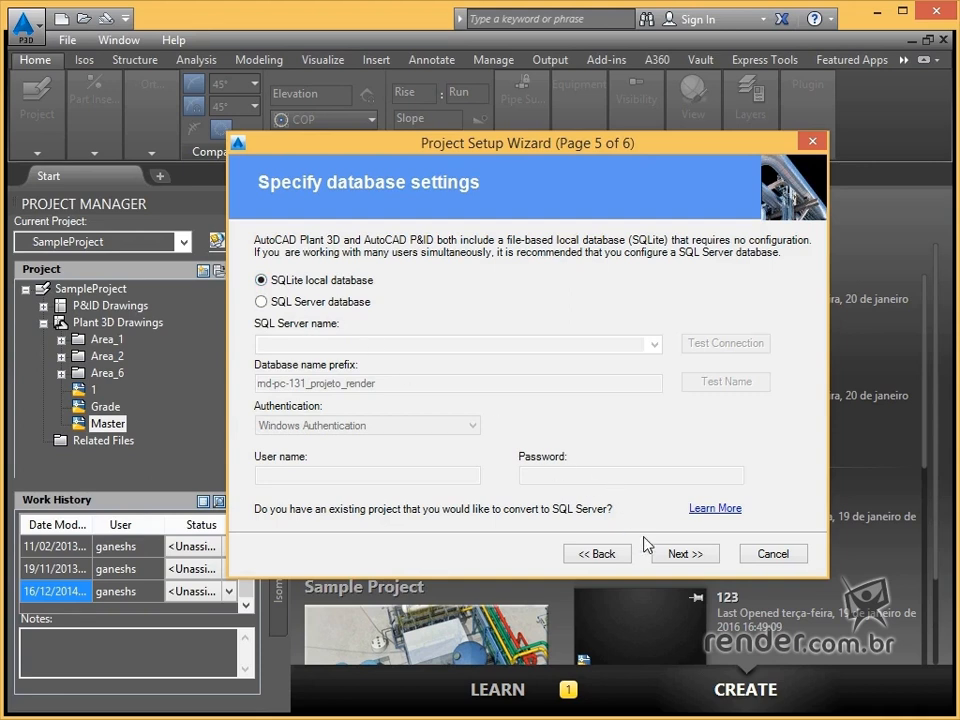
left_click(686, 557)
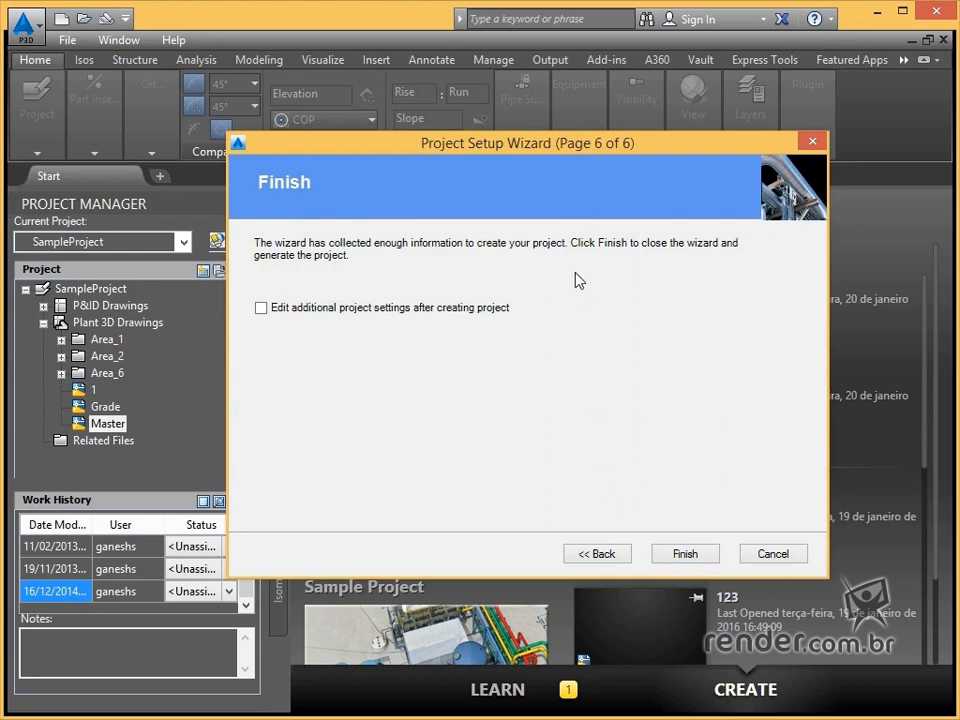
Finish the project wizard with the option to edit additional project settings after creating the project
left_click(261, 310)
left_click(685, 555)
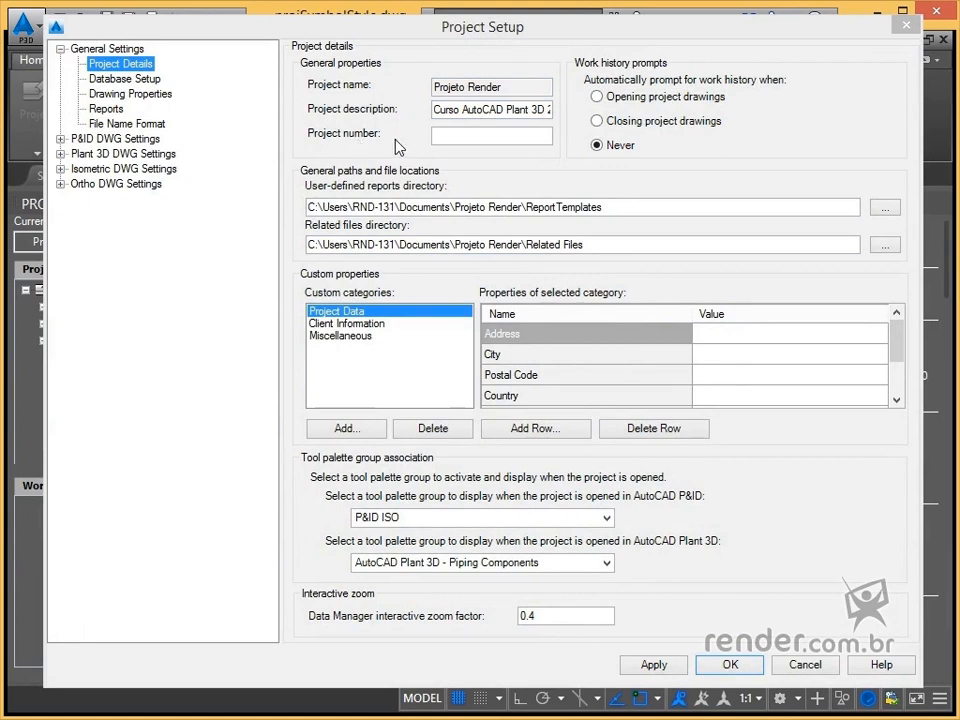
Set the project number to 01 and fill in the project's street address in the Project Data category
left_click(482, 140)
type("01")
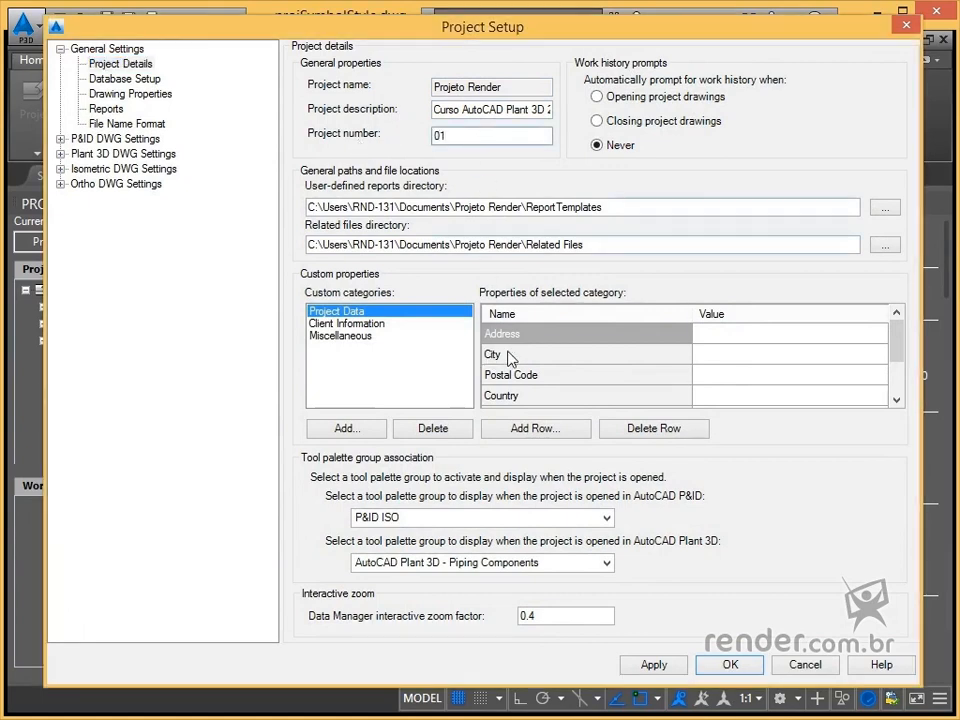
left_click(734, 340)
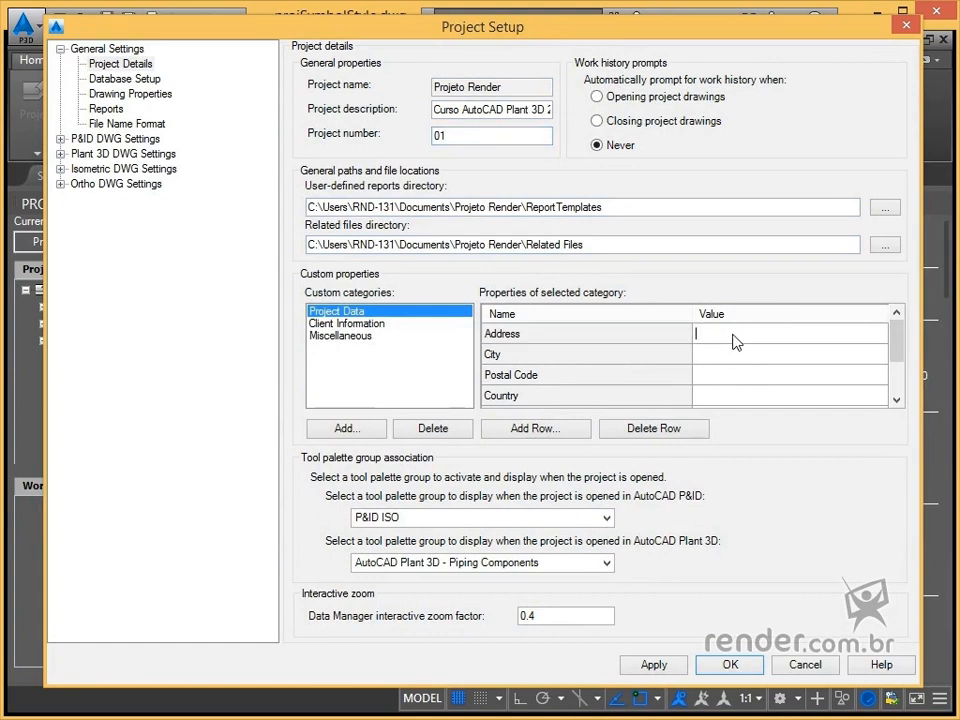
type("Rua Blumenau")
key("Return")
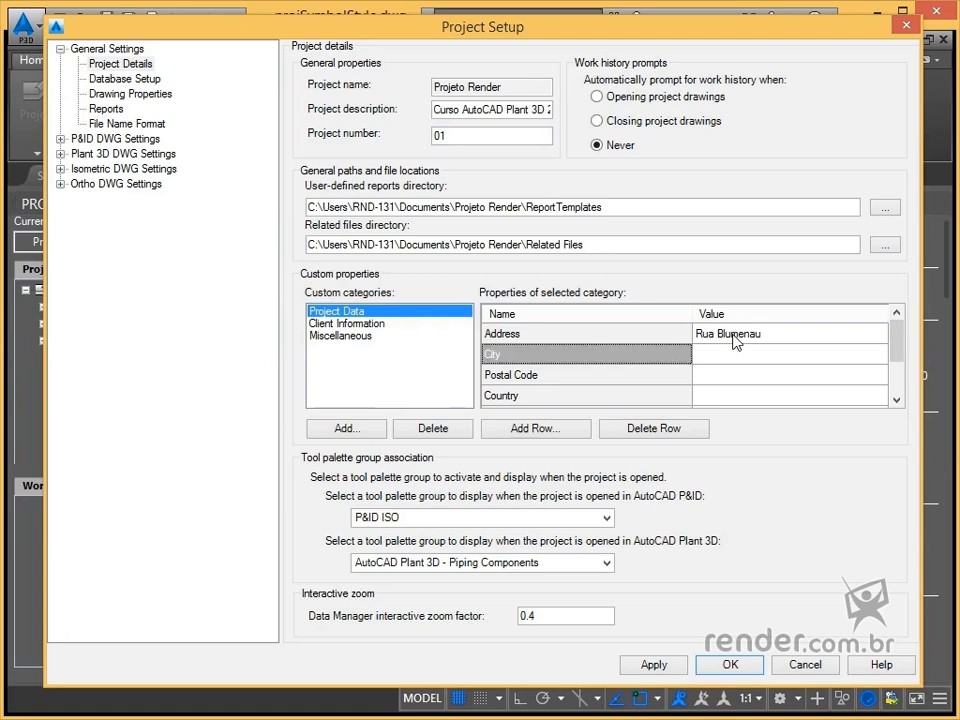
Fill in the project's city and postal code in the Project Data category and set the country to Brasil
key("Tab")
type("Joi")
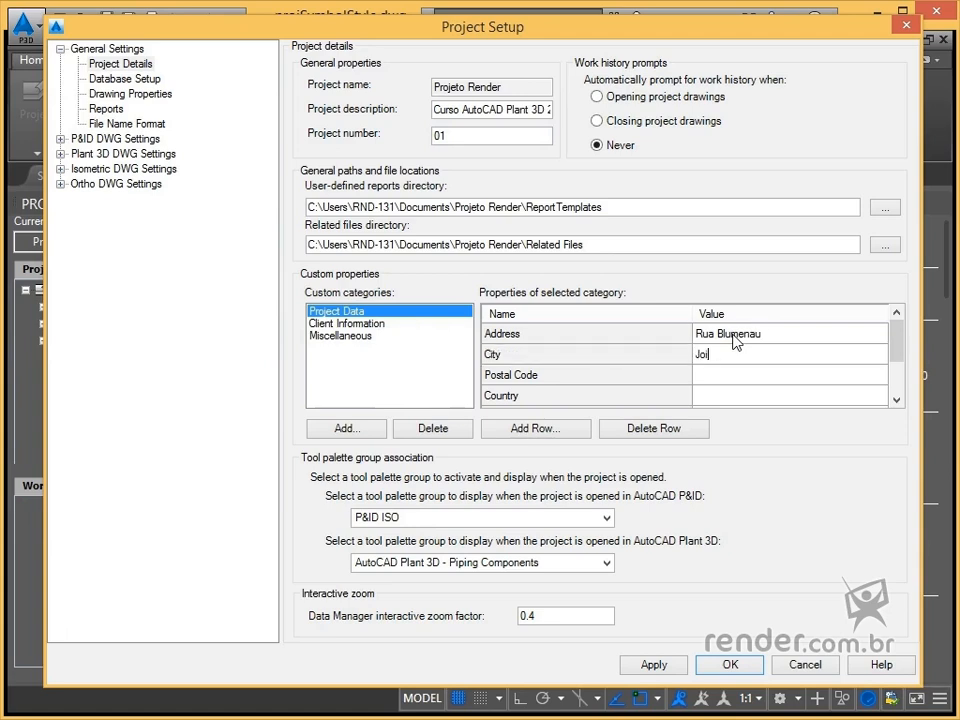
type("nville")
key("Return")
key("Tab")
type("89219060")
key("Return")
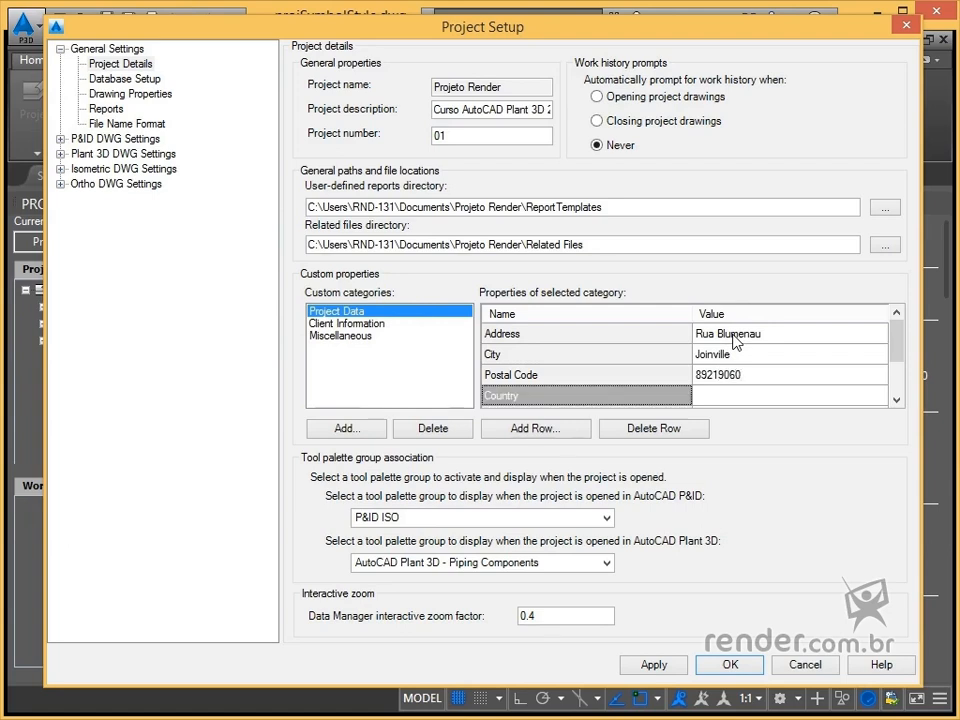
key("Tab")
type("Brasil")
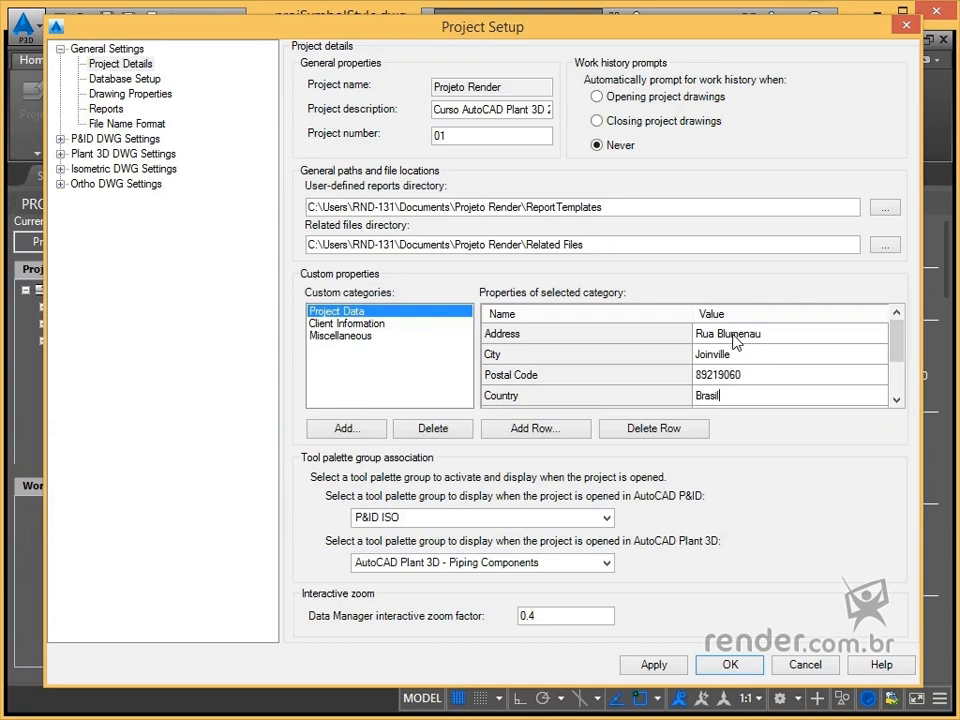
Enter the project's telephone number in the Project Data category
left_click_drag(896, 358, 897, 378)
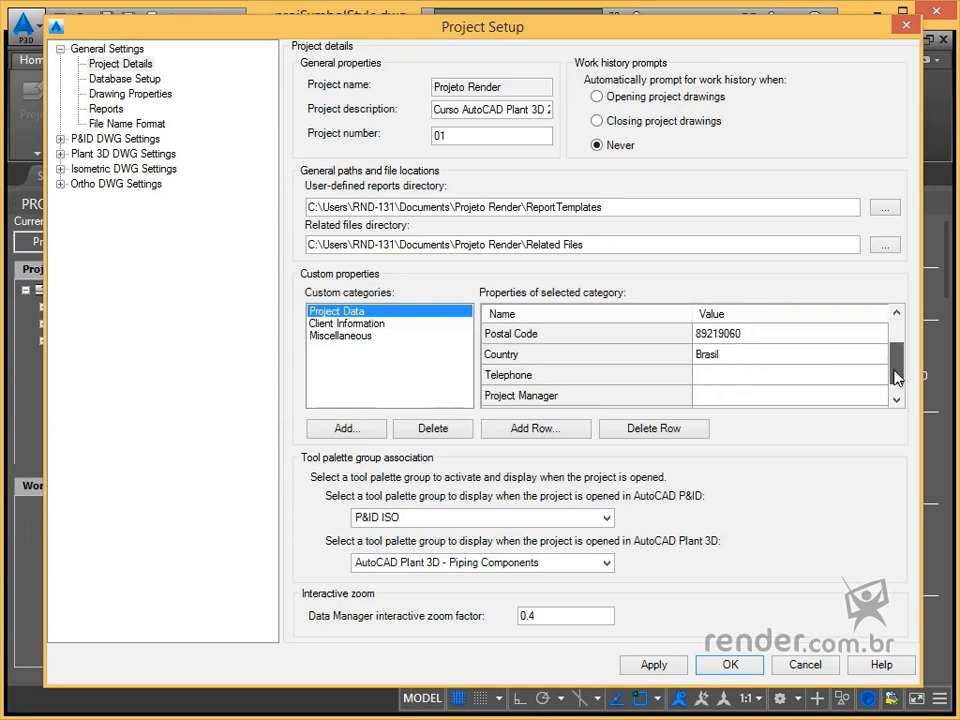
left_click(757, 374)
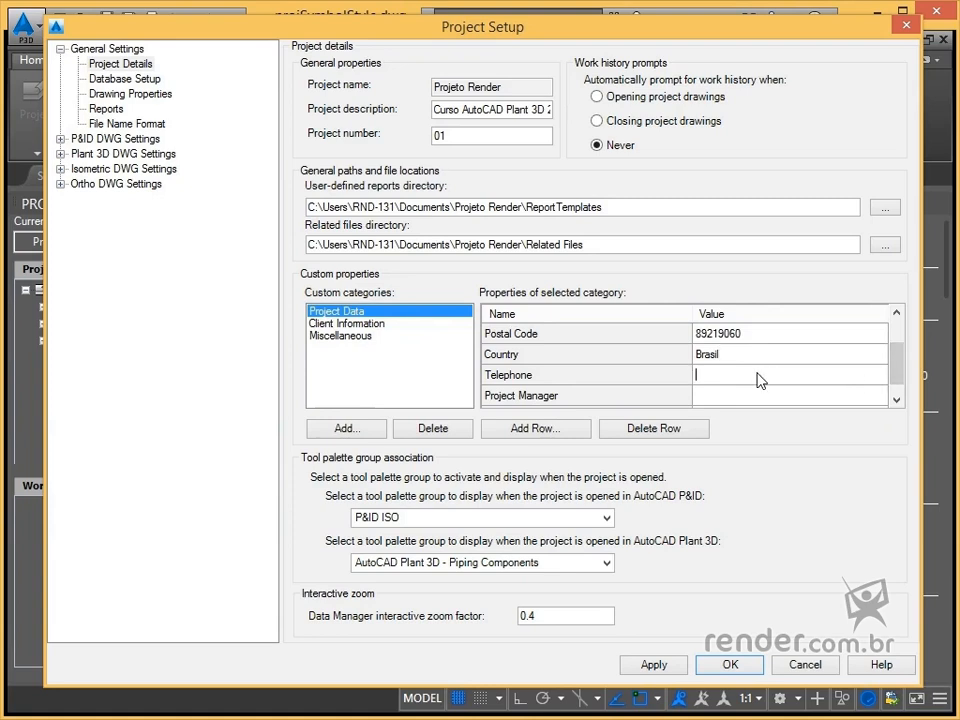
type("123654987")
left_click_drag(896, 372, 897, 346)
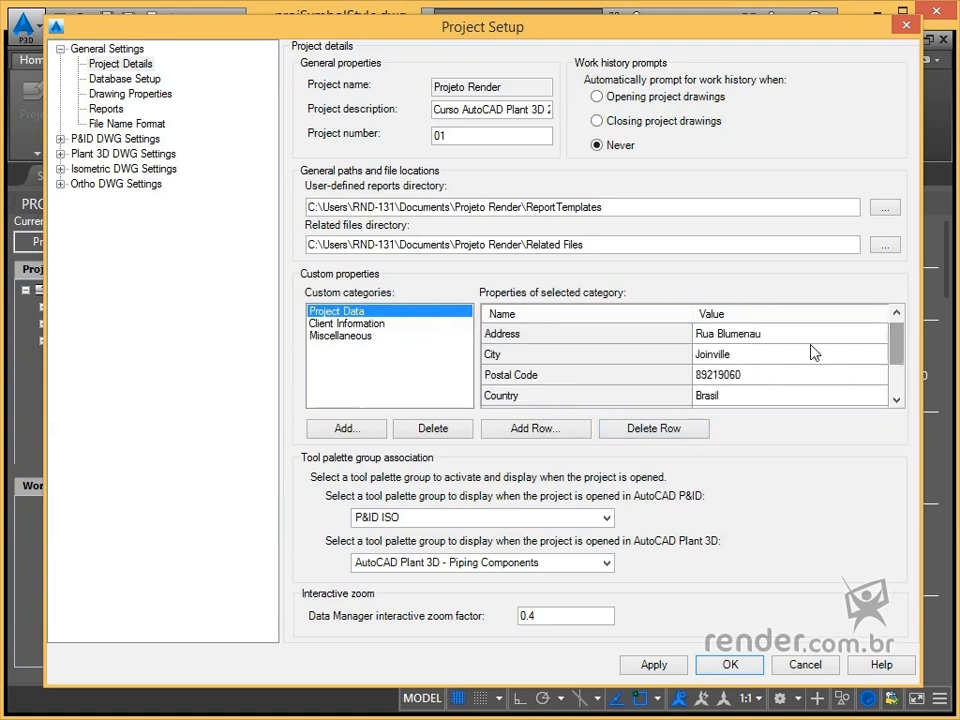
Set the company name in the Client Information category to Render Cursos
left_click(412, 325)
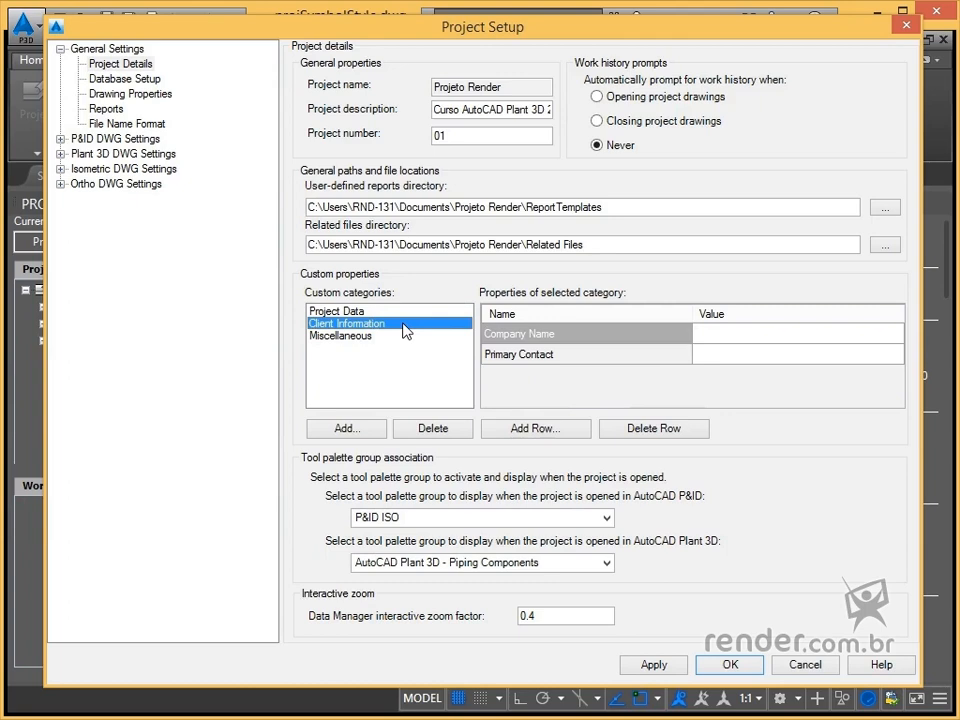
left_click(739, 337)
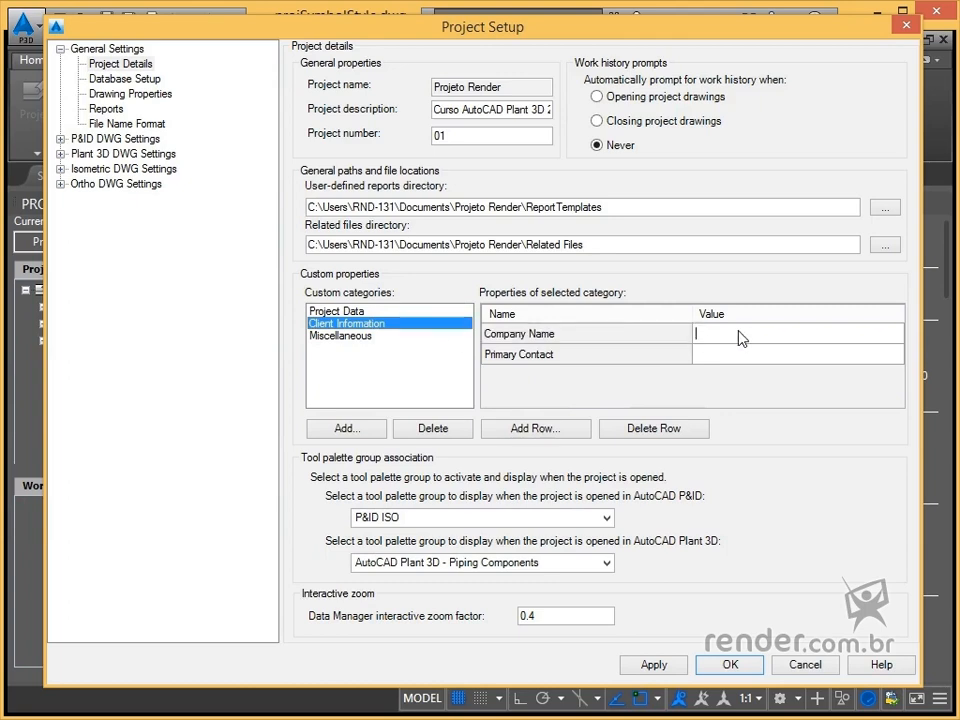
type("Render Cursos")
Add a custom property category named Dados do projetista
left_click(372, 430)
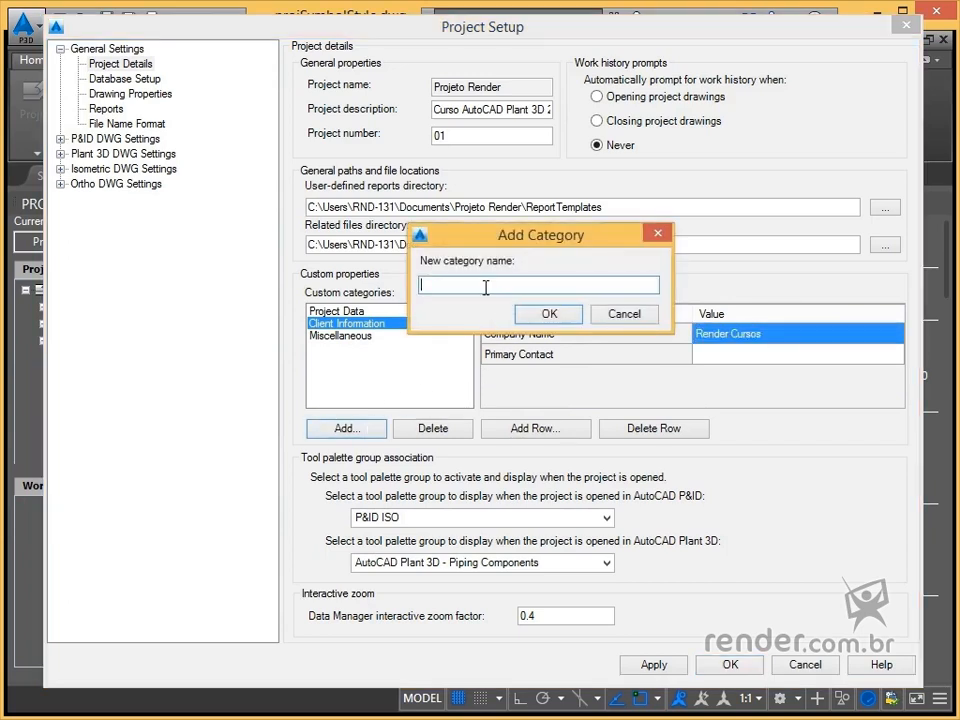
type("Dados do projetista")
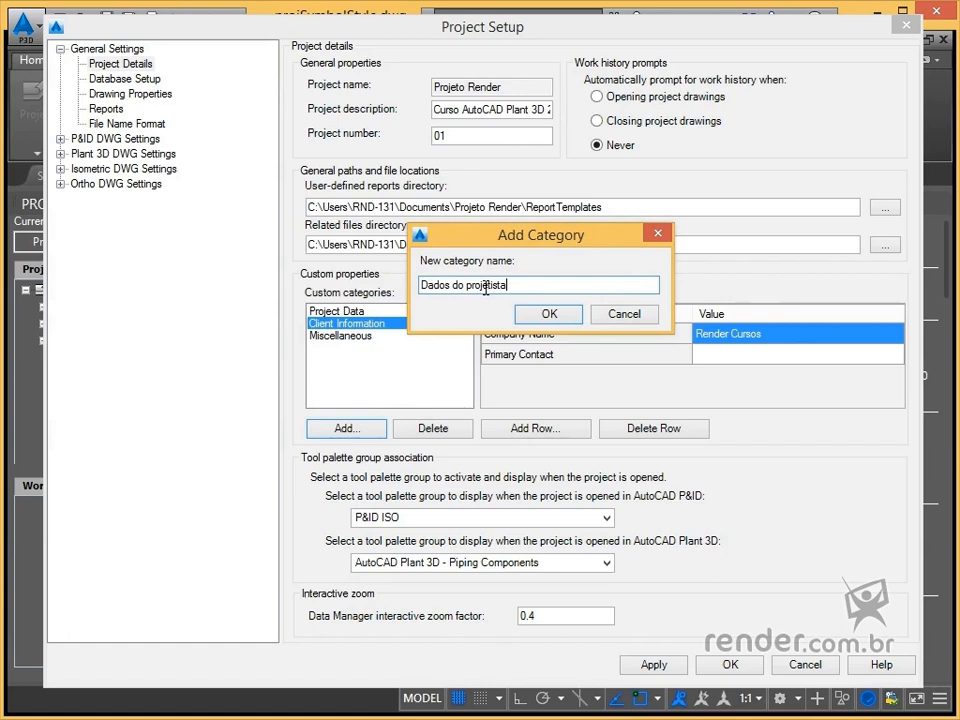
key("Return")
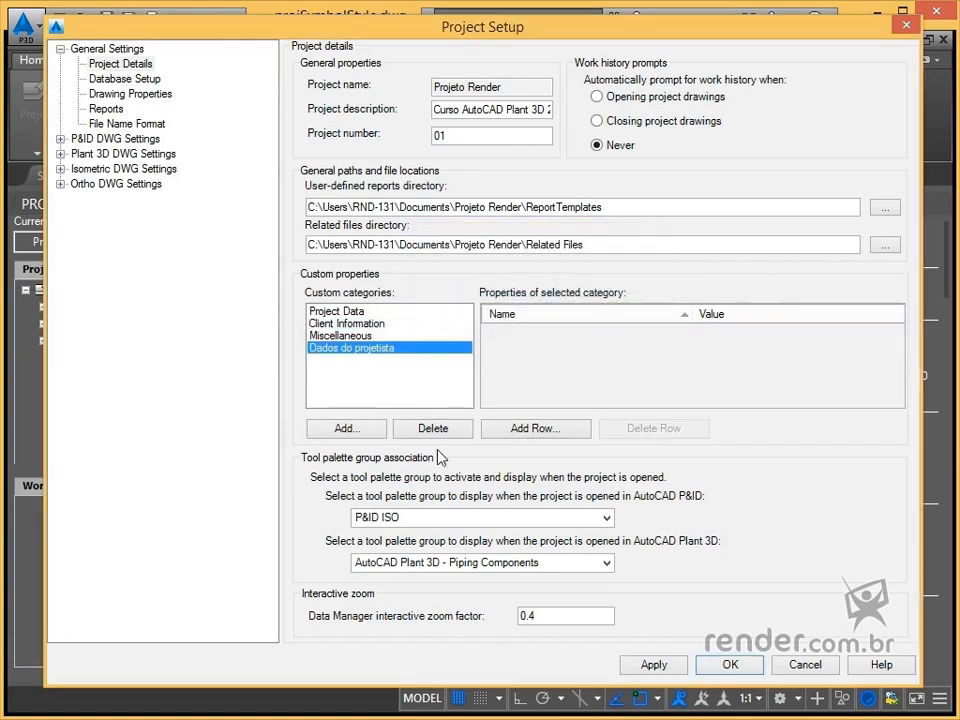
Add a Nome row with the designer's full name to Dados do projetista, then apply the project settings and close the setup
left_click(527, 435)
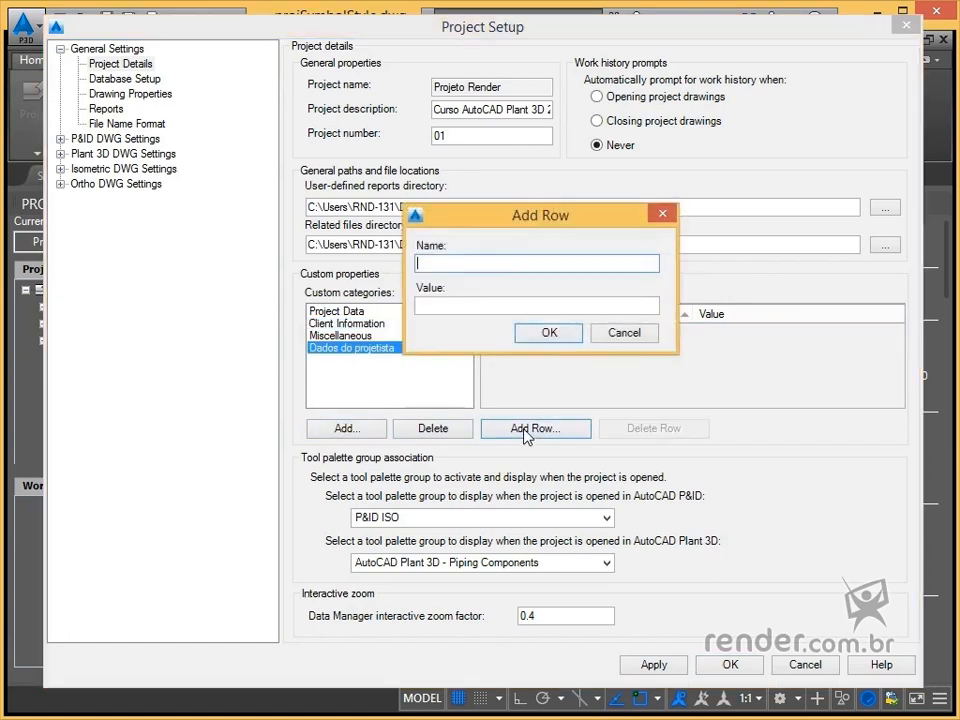
type("Nome")
key("Tab")
type("Vinícici")
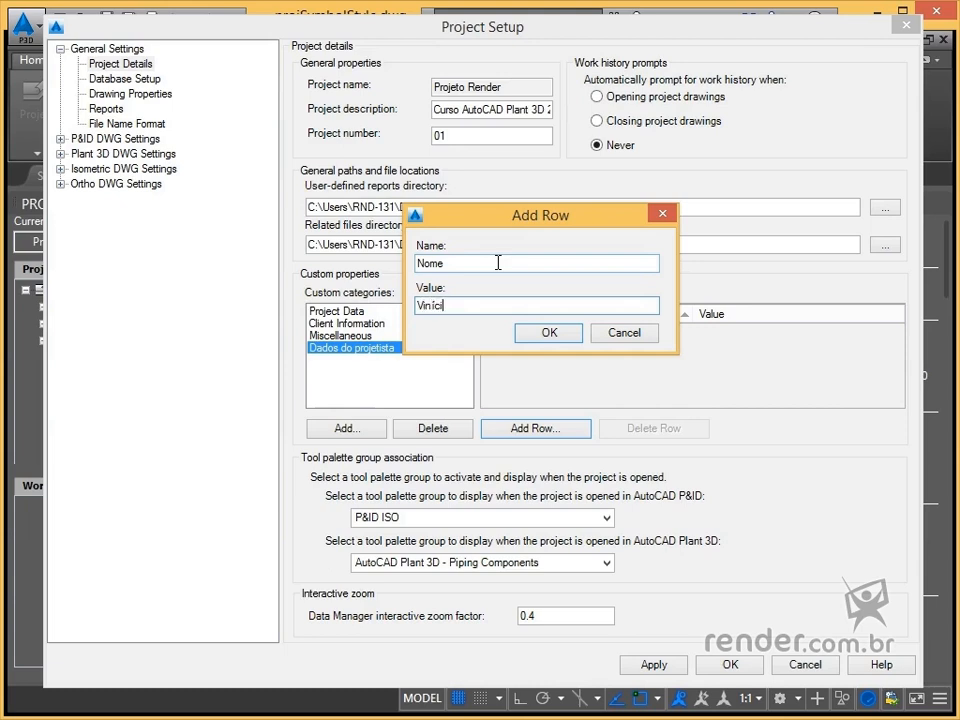
type("us Feller")
left_click(540, 334)
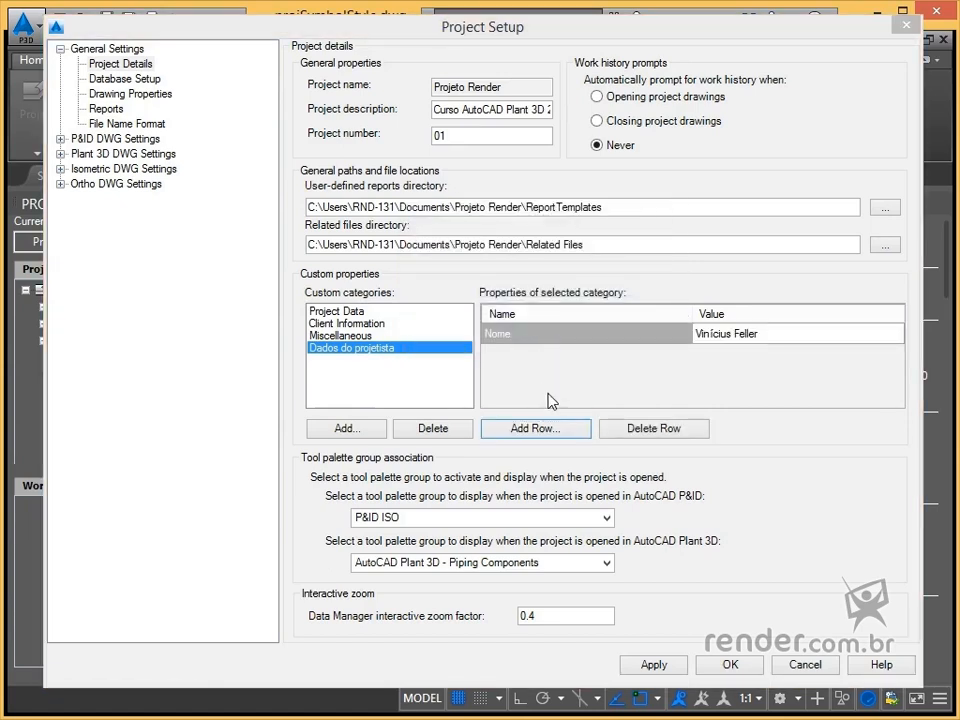
left_click(652, 666)
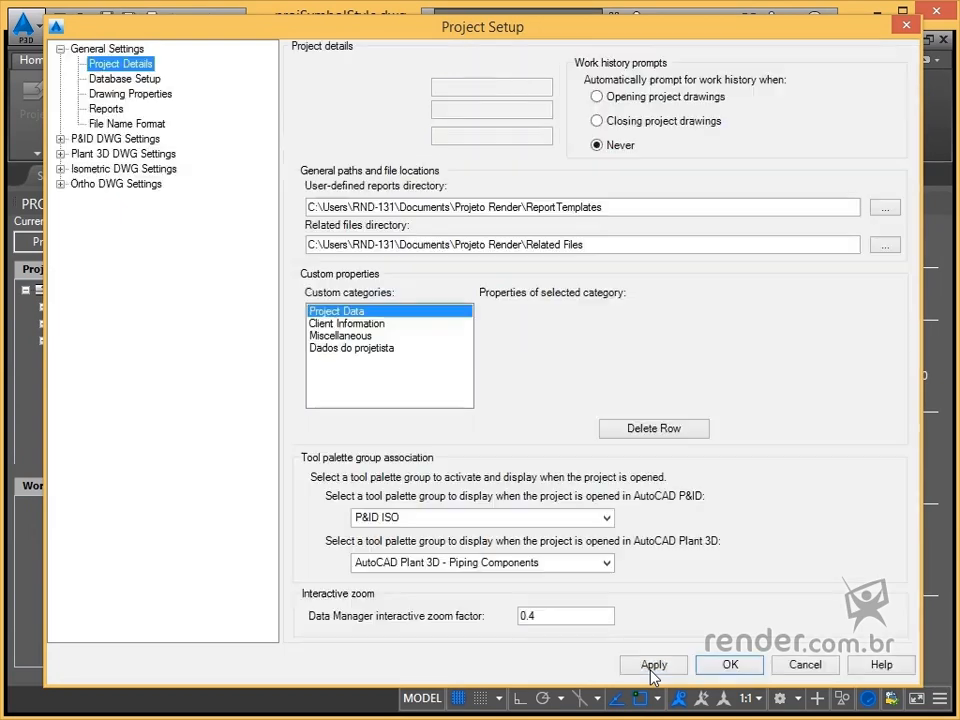
left_click(732, 668)
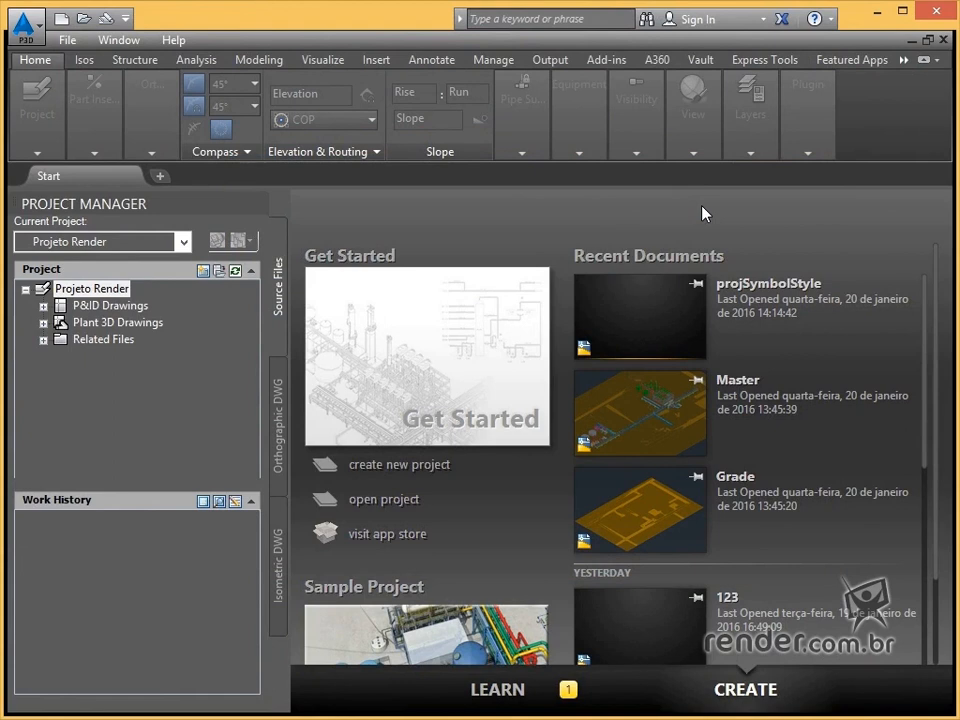
Reopen the properties of Projeto Render and look through its P&ID, Plant 3D, Ortho and Isometric DWG settings groups
right_click(86, 294)
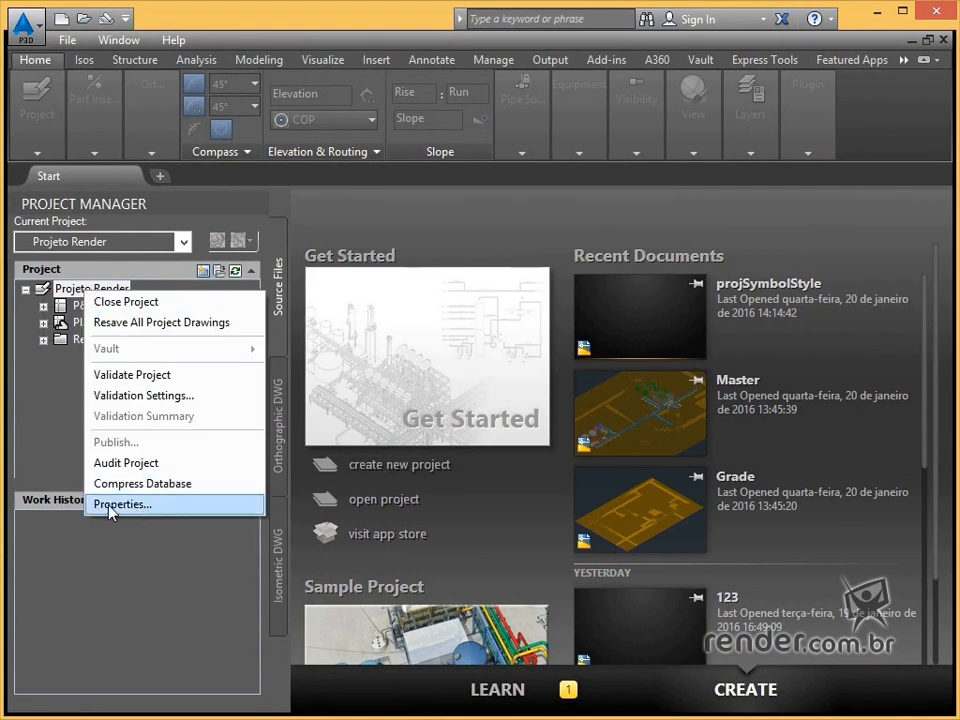
left_click(146, 505)
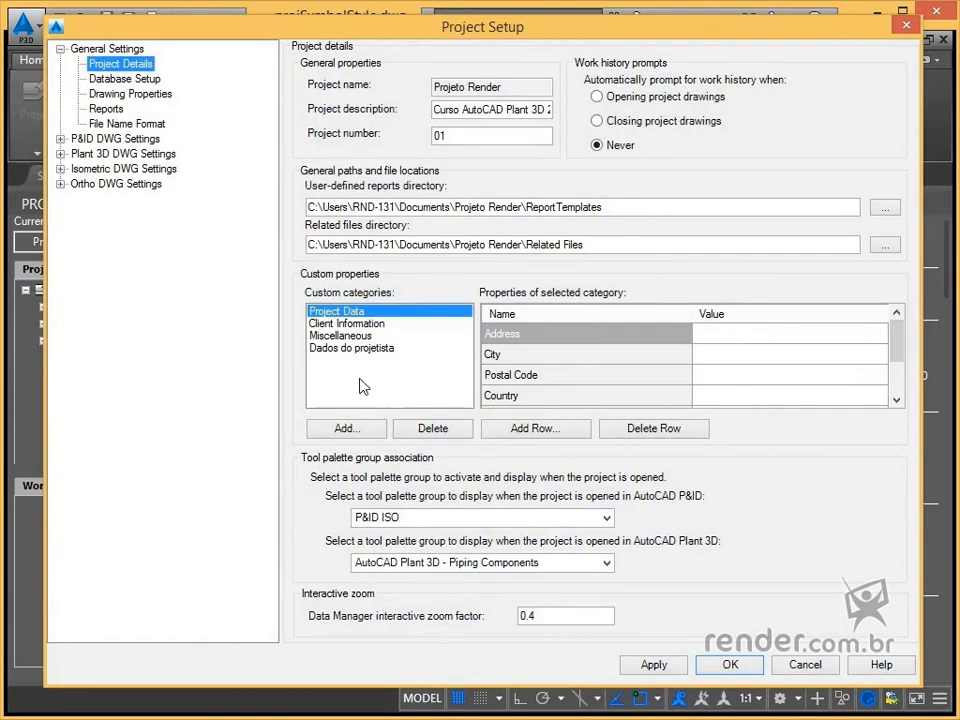
left_click(60, 139)
left_click(60, 139)
left_click(60, 154)
left_click(60, 154)
left_click(60, 184)
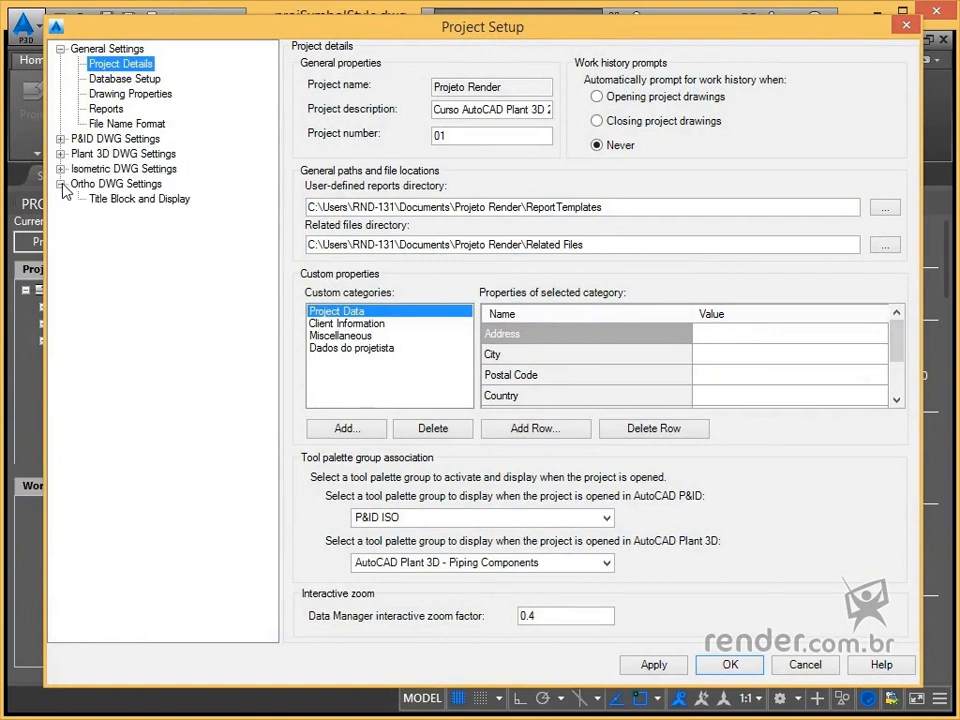
left_click(60, 184)
left_click(60, 169)
left_click(60, 169)
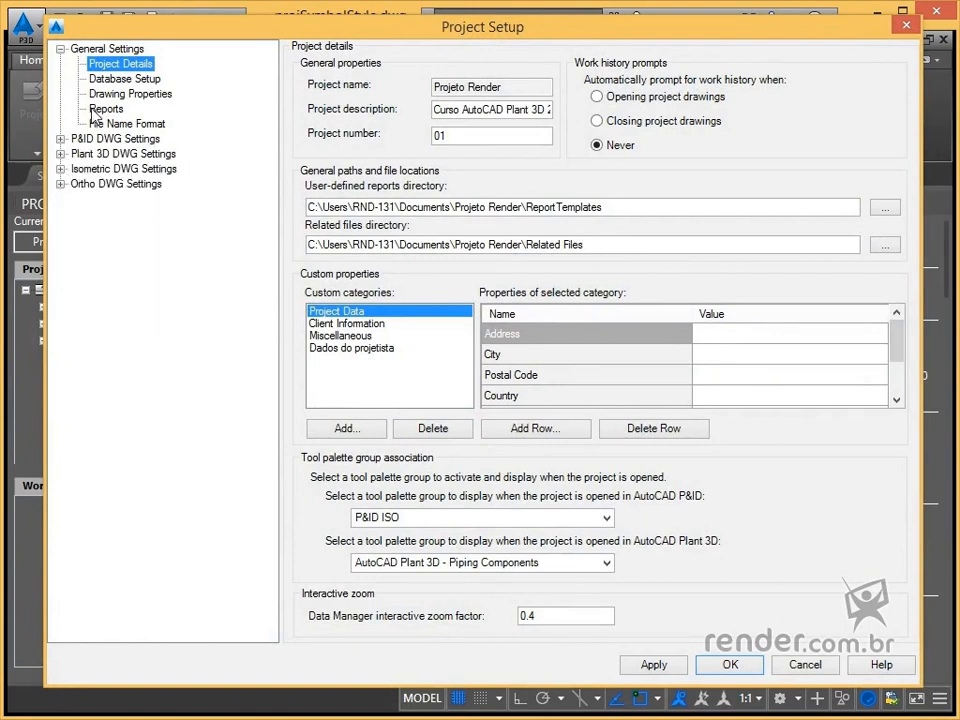
Review the Database Setup, Drawing Properties, Reports, File Name Format and Project Details pages, then cancel the project setup
left_click(120, 80)
left_click(126, 94)
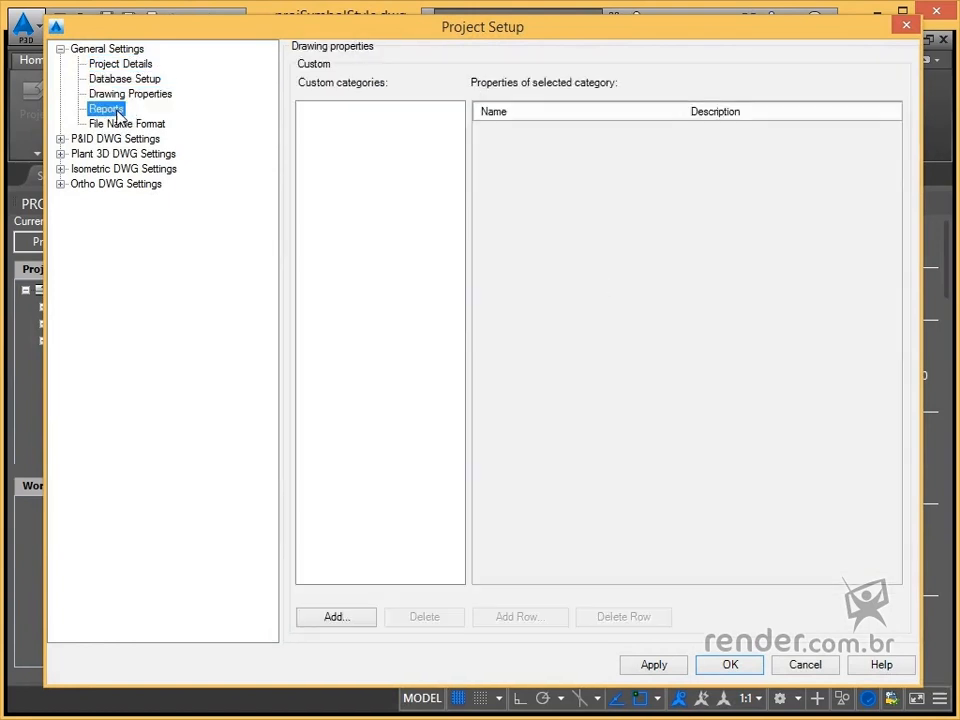
left_click(112, 109)
left_click(128, 124)
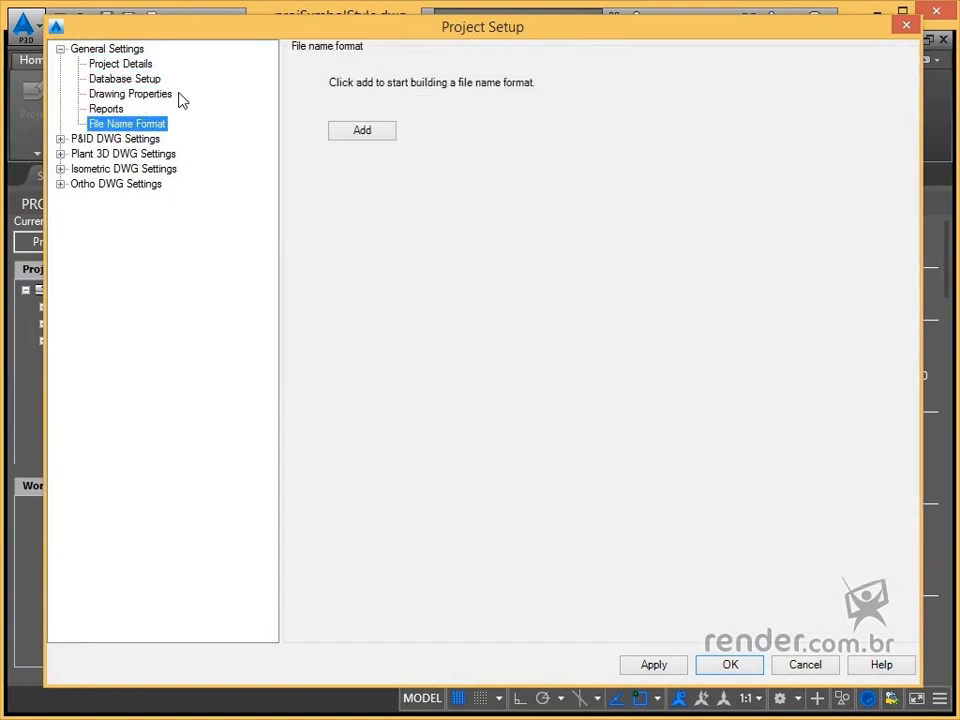
left_click(105, 64)
left_click(60, 49)
left_click(60, 49)
left_click(100, 63)
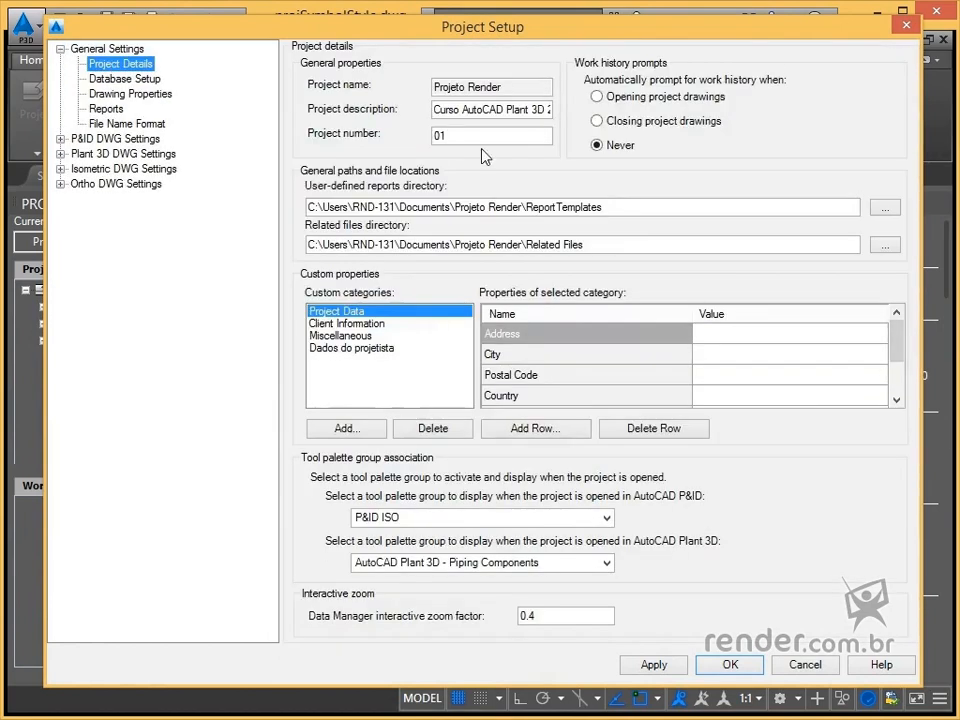
left_click(812, 676)
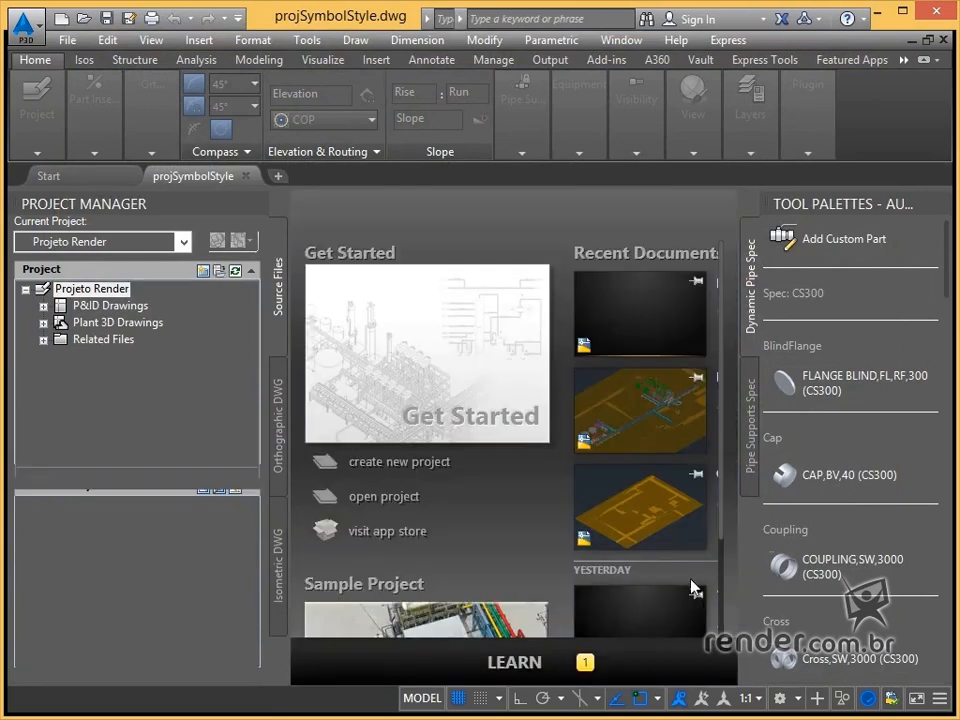